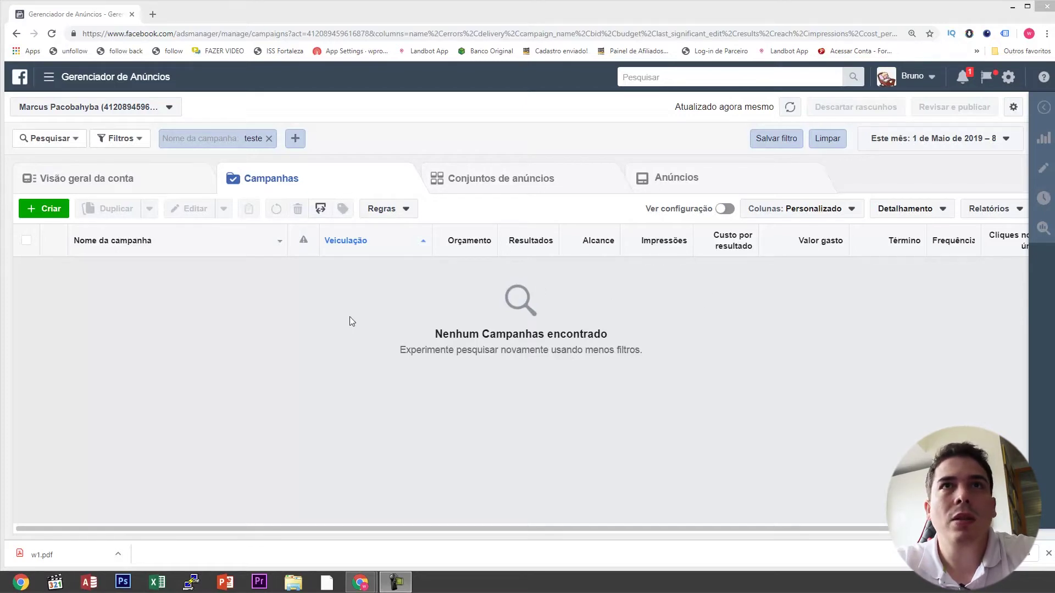
Open the Públicos (audiences) page of the ad account
click(109, 80)
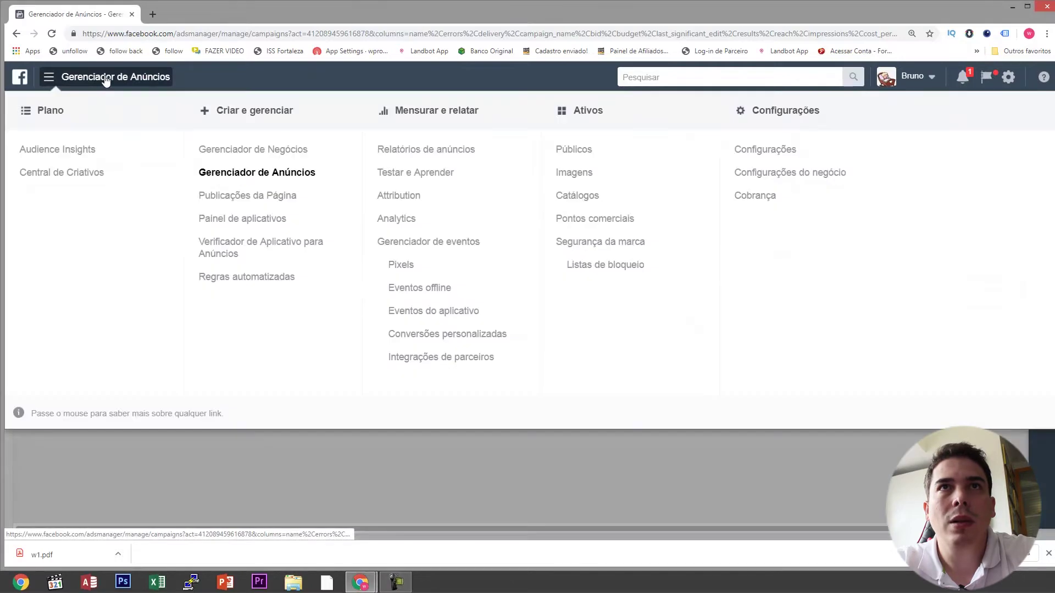
click(588, 153)
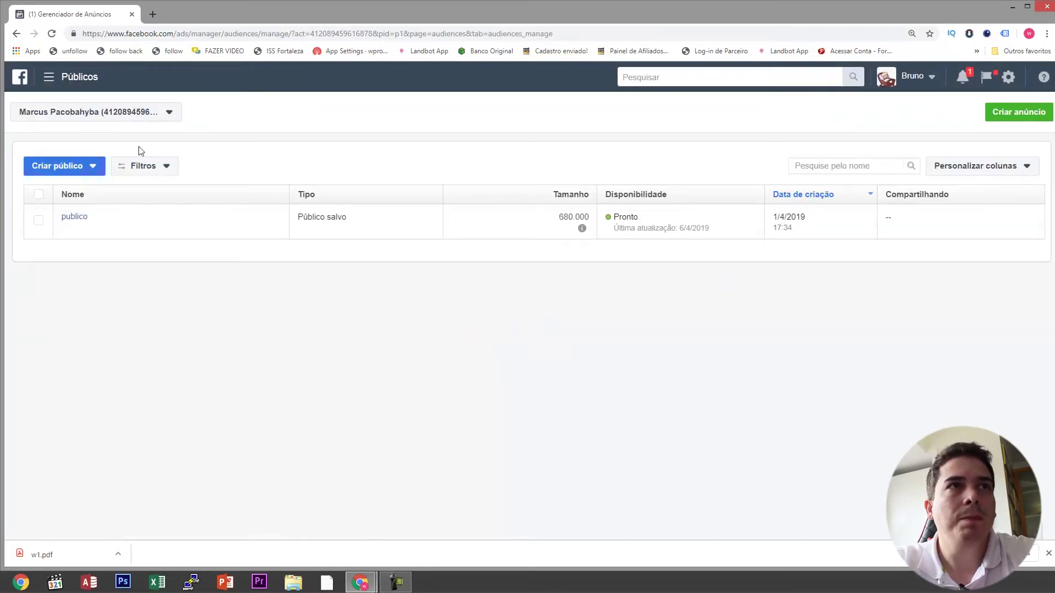
click(58, 170)
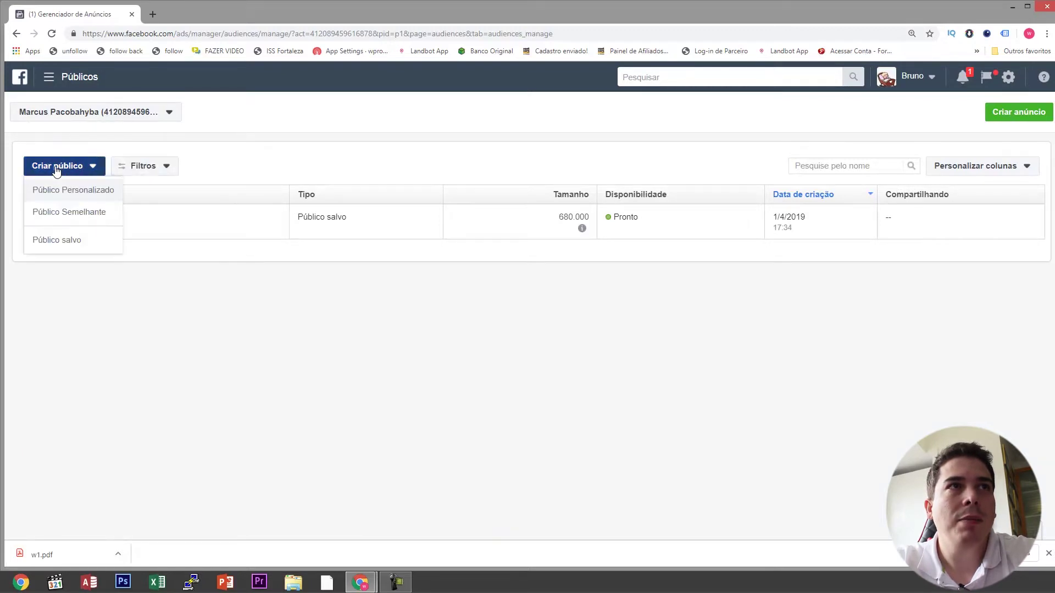
click(66, 221)
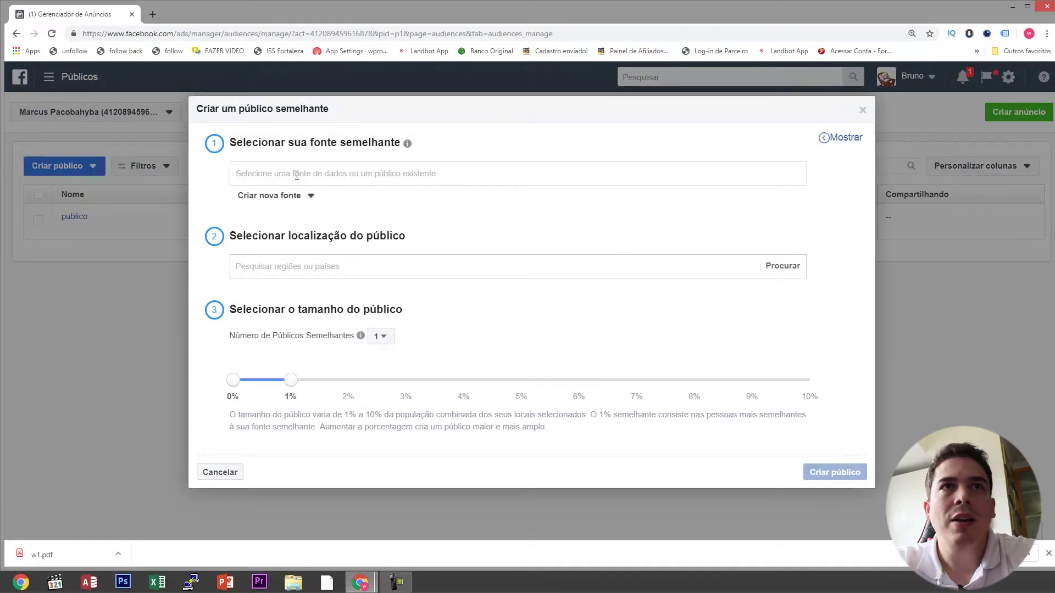
drag(234, 143, 406, 143)
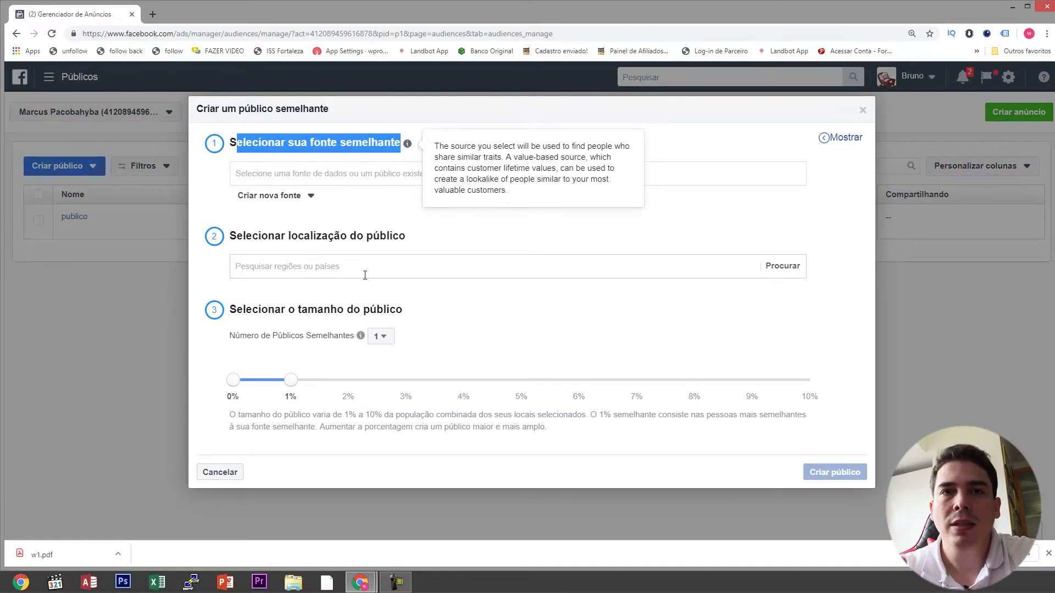
click(505, 359)
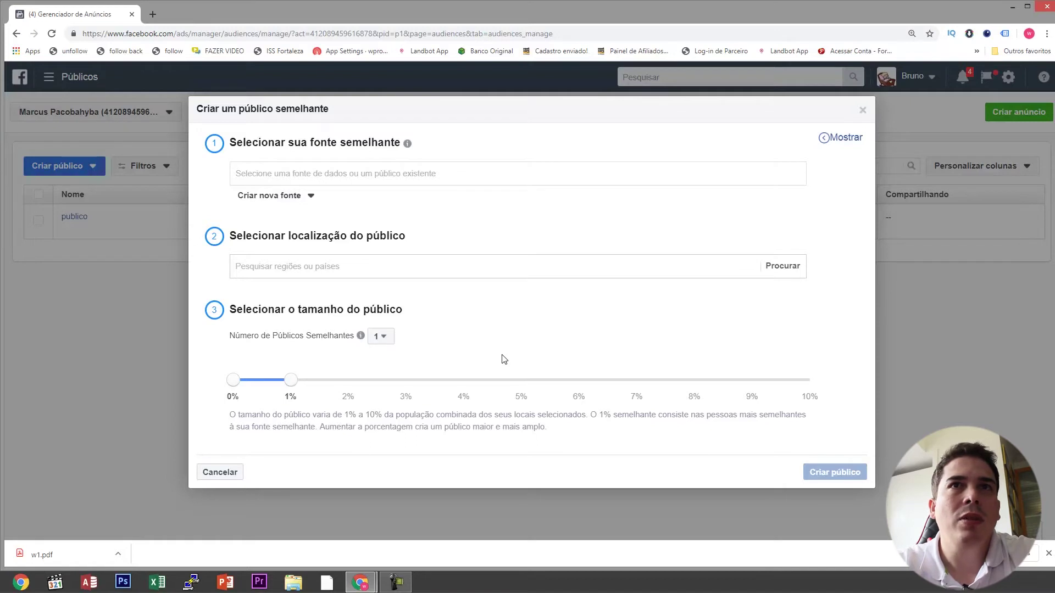
click(288, 173)
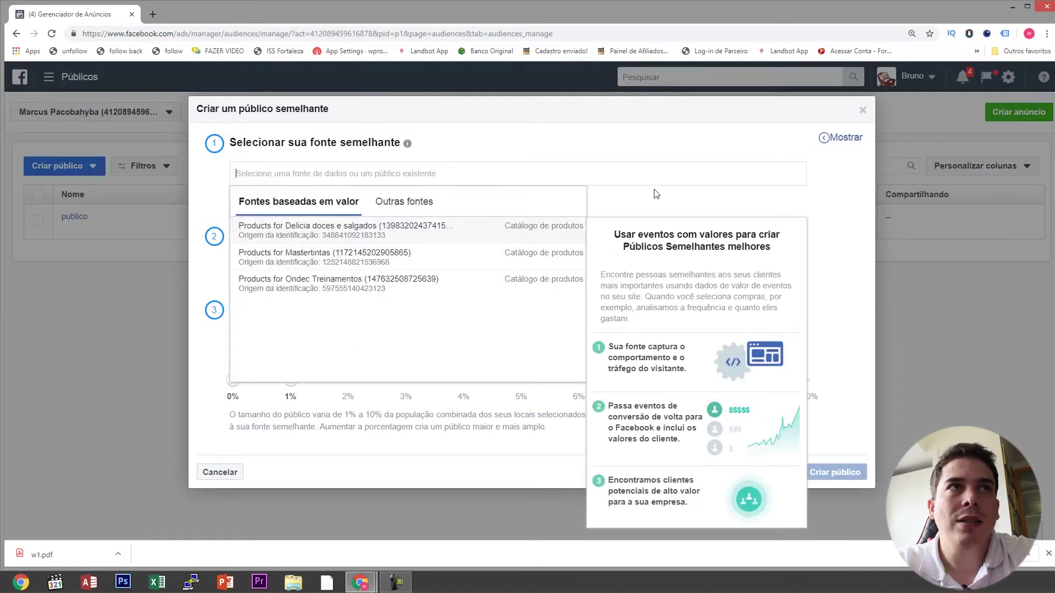
click(862, 109)
Start a Público Personalizado from the Vídeo source with the engagement "Pessoas que visualizaram a 75% do seu vídeo"
click(77, 166)
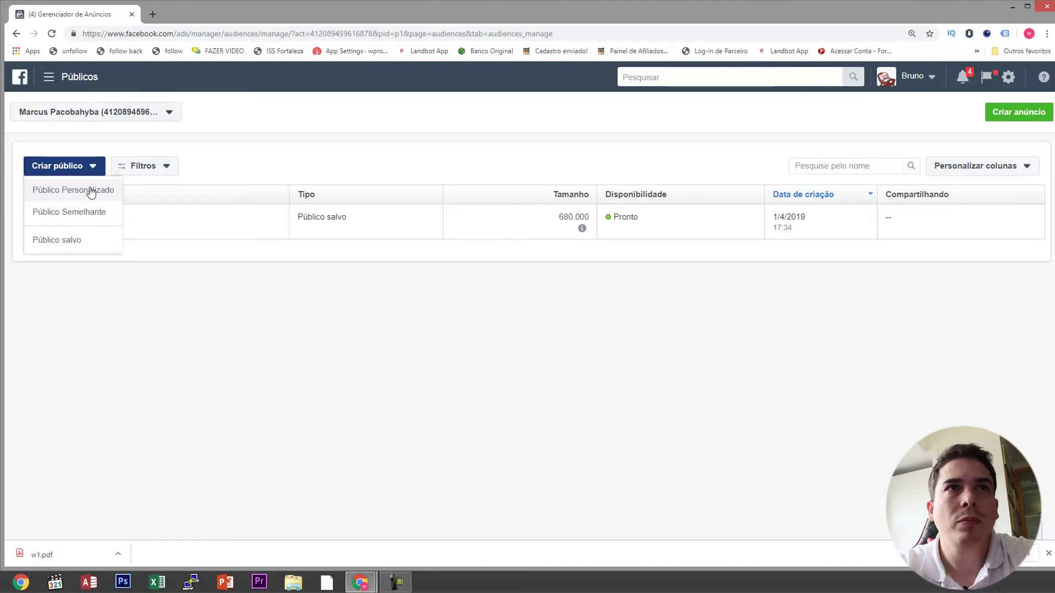
click(270, 231)
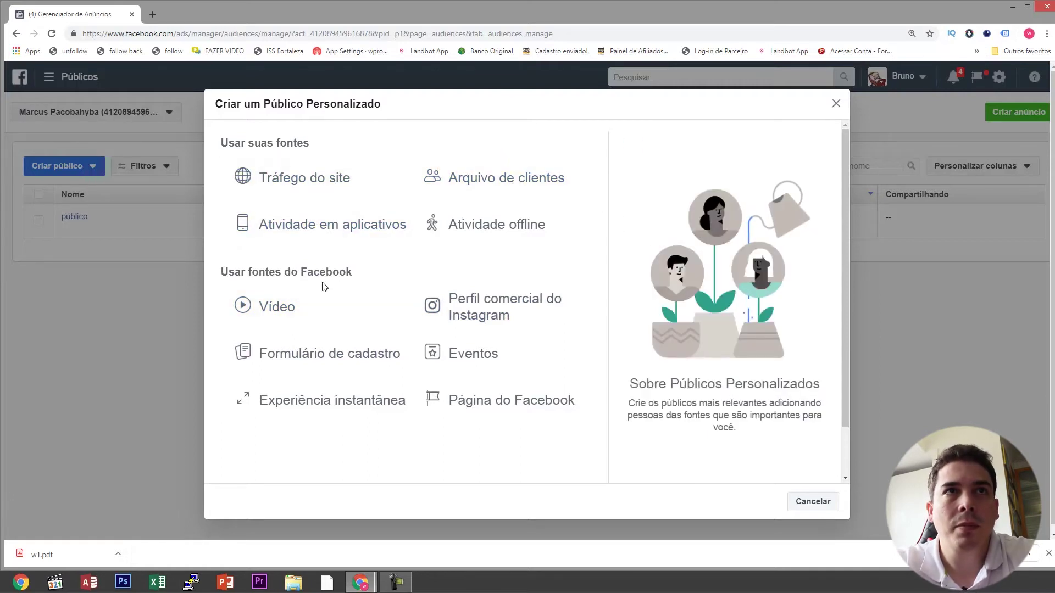
click(304, 312)
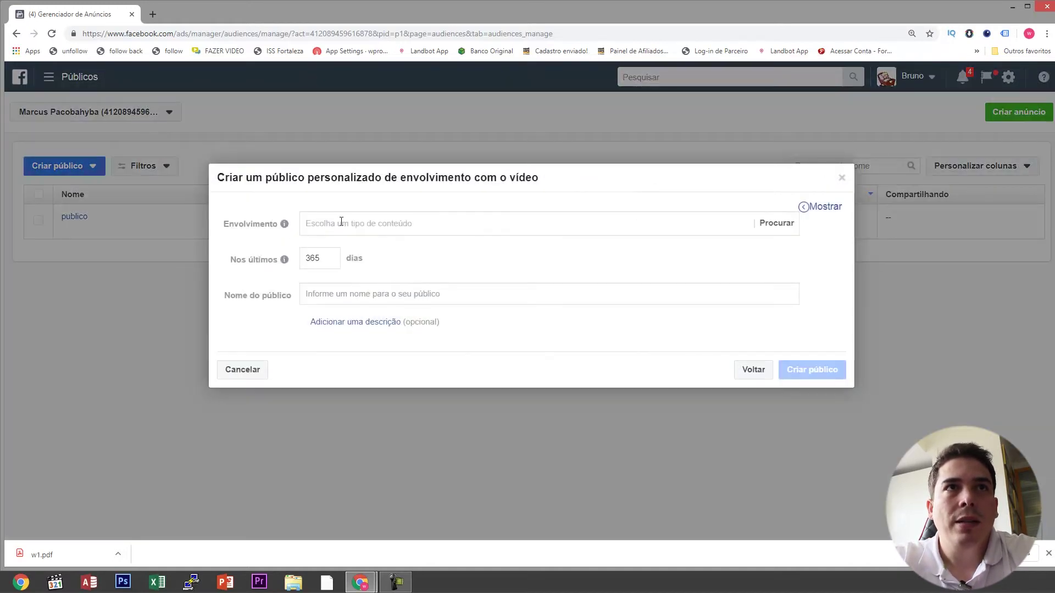
click(341, 221)
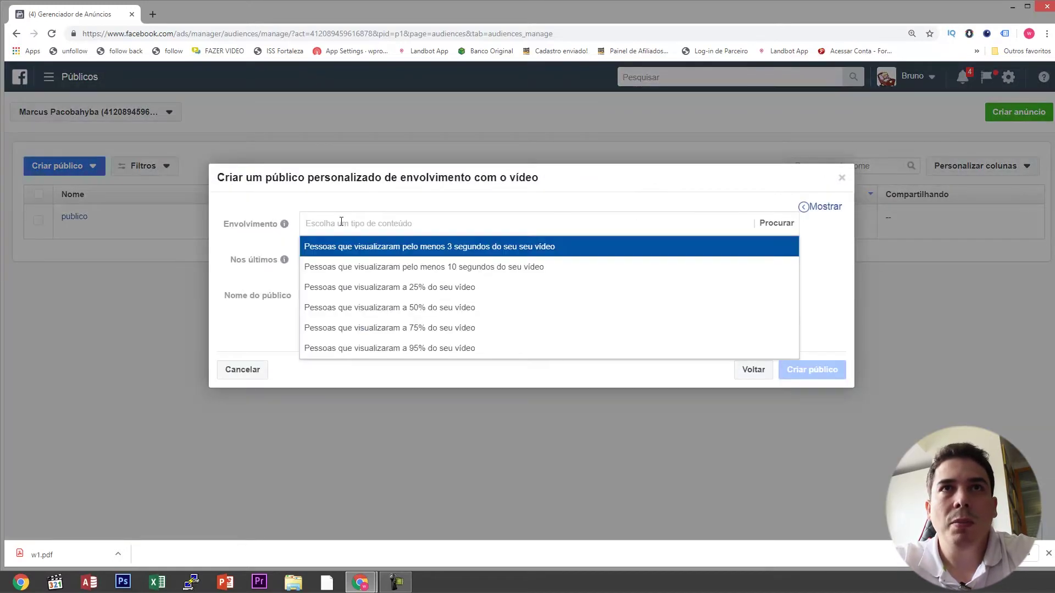
mouse_move(236, 228)
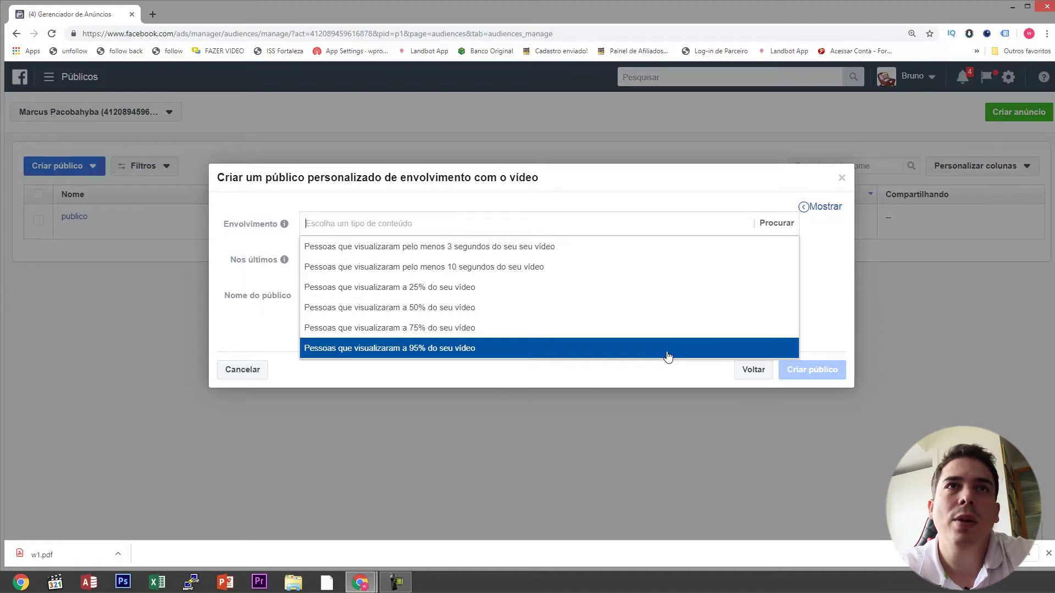
click(474, 328)
Set the period people stay in the video engagement audience to the last 60 days
mouse_move(285, 308)
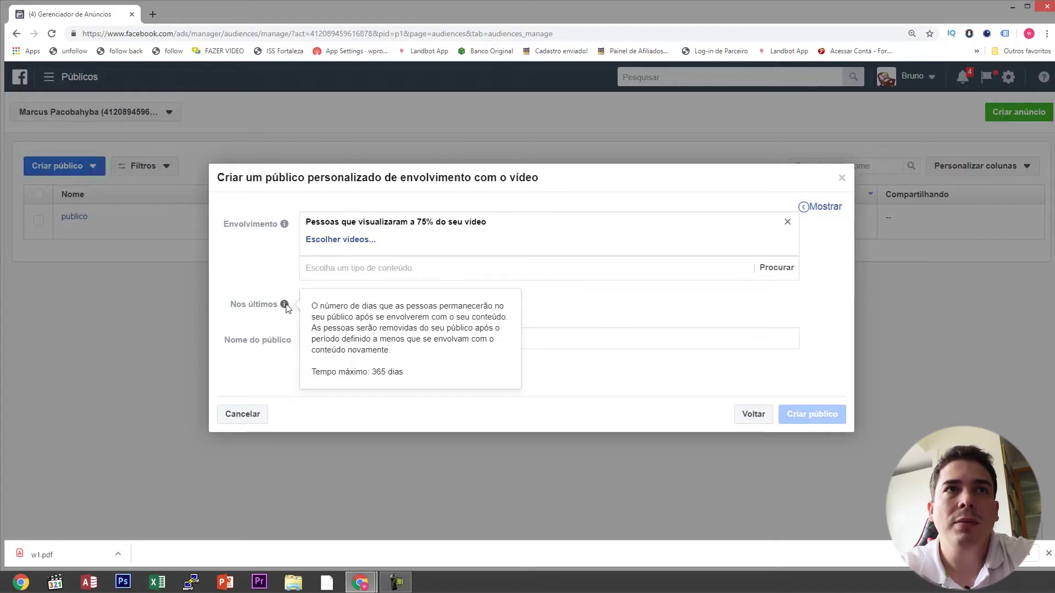
double_click(301, 305)
click(424, 302)
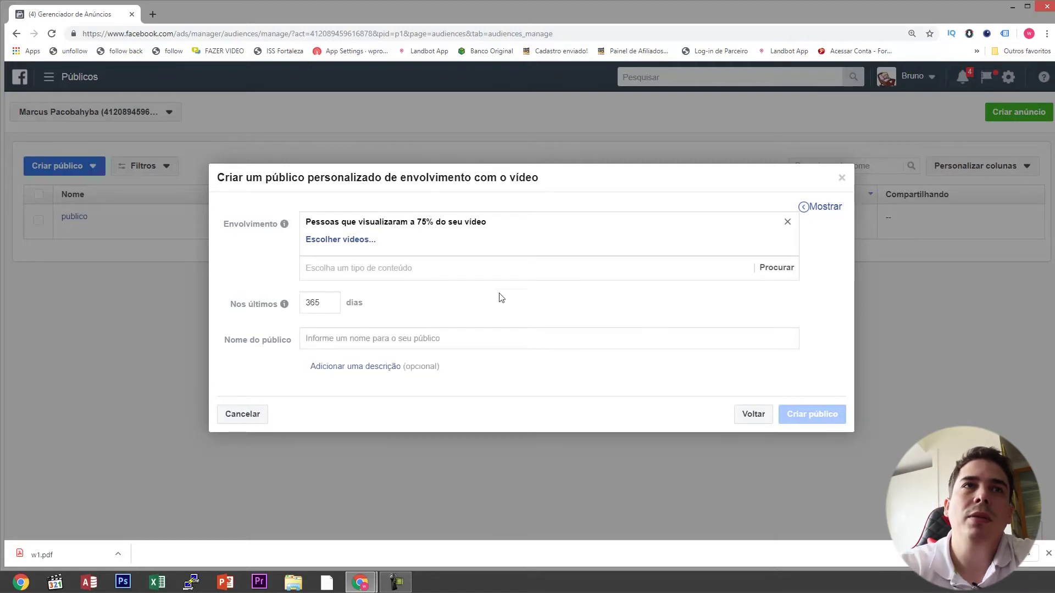
drag(336, 310, 295, 304)
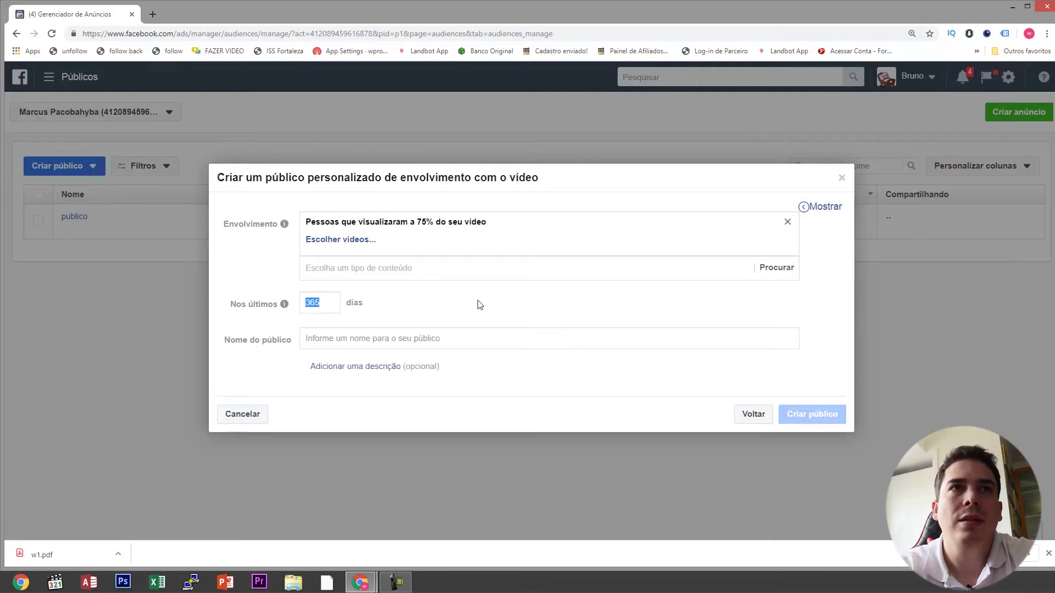
text(60)
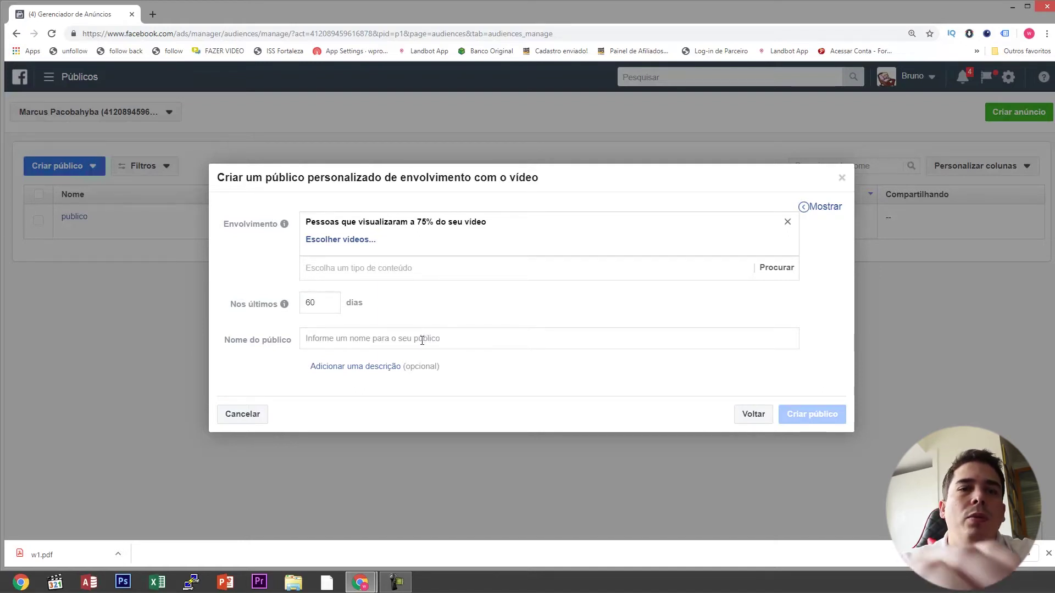
Name the audience "Assistiram 75% do vídeo"
click(435, 339)
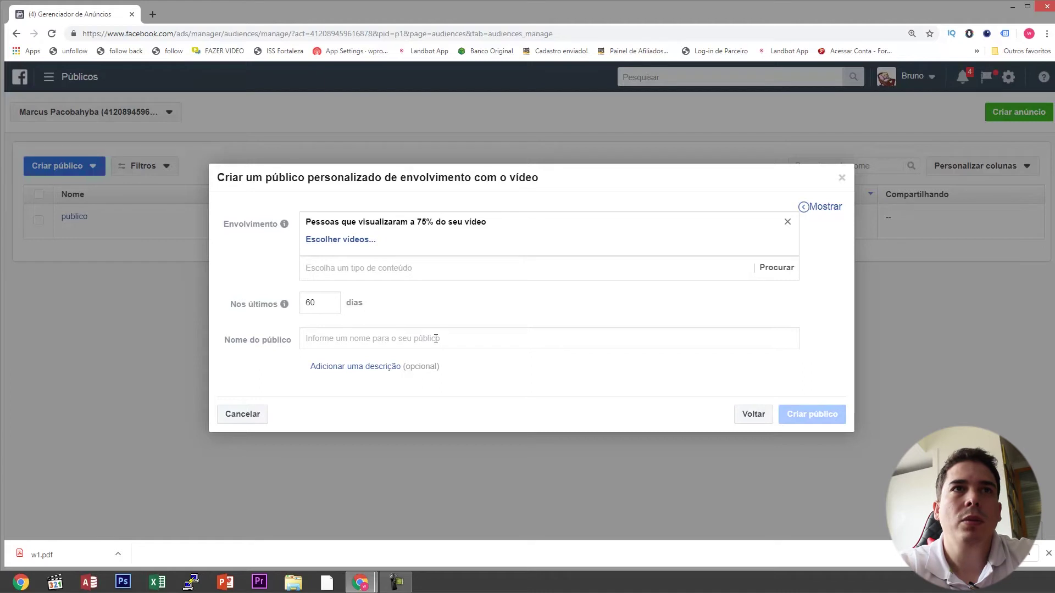
text(Pessoas que)
key(BackSpace)
key(BackSpace)
key(BackSpace)
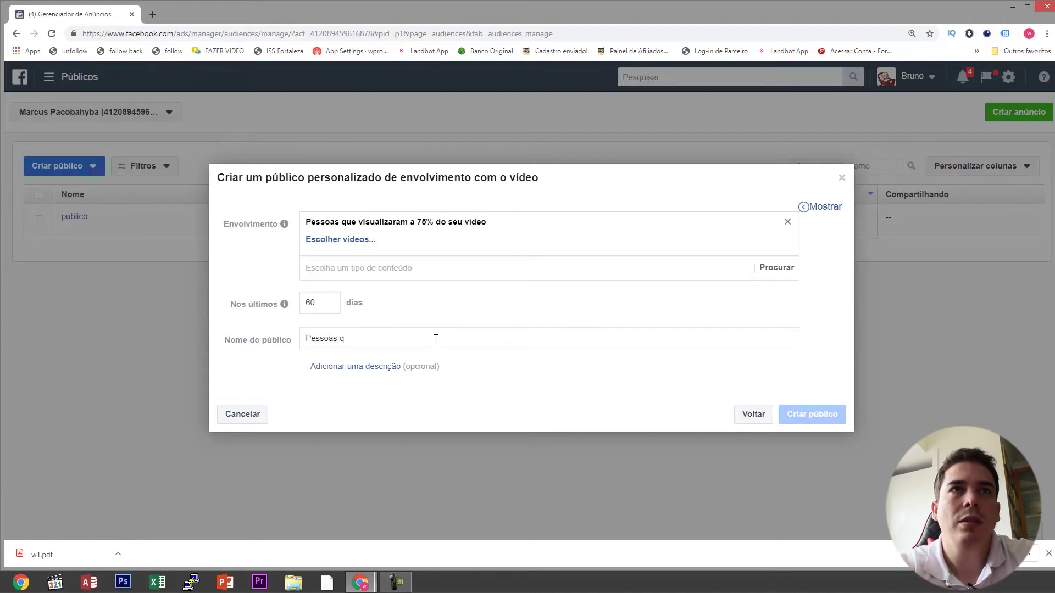
key(BackSpace)
key(BackSpace)
key(BackSpace)
key(BackSpace)
key(BackSpace)
key(BackSpace)
key(BackSpace)
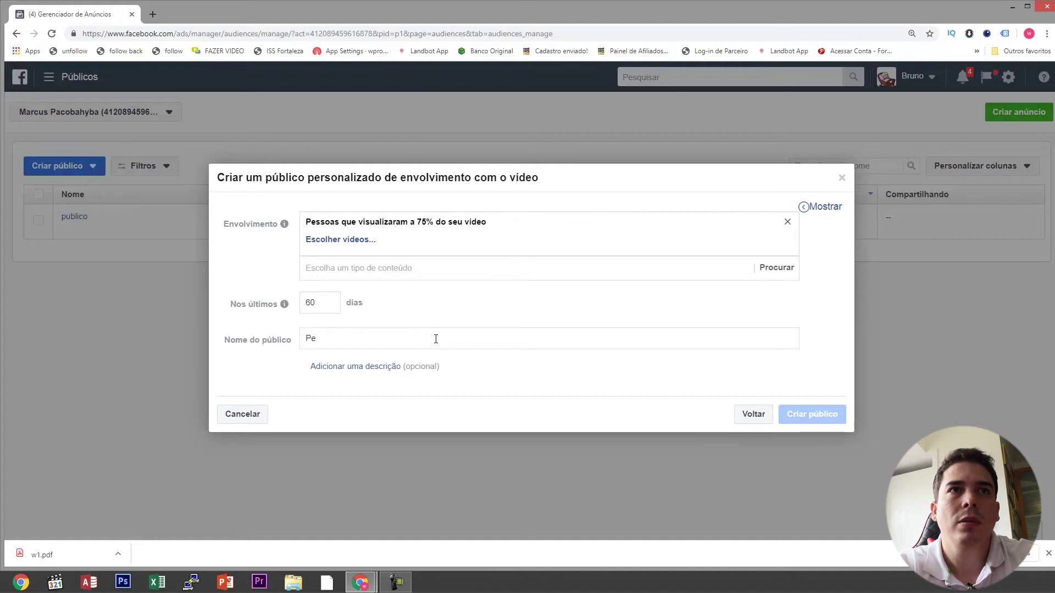
text(Assist)
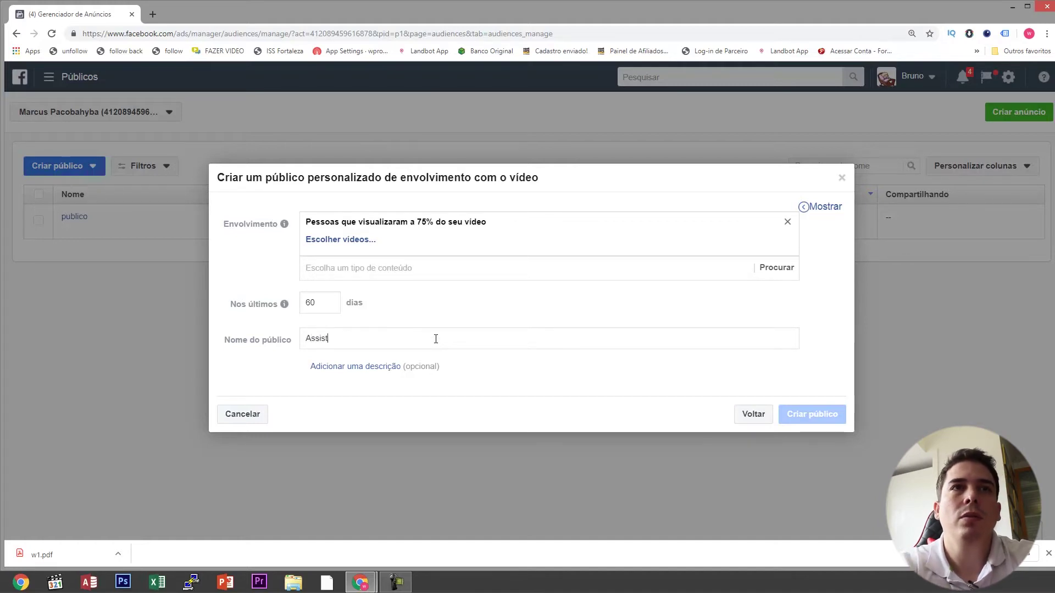
text(iram 75% do vídeo)
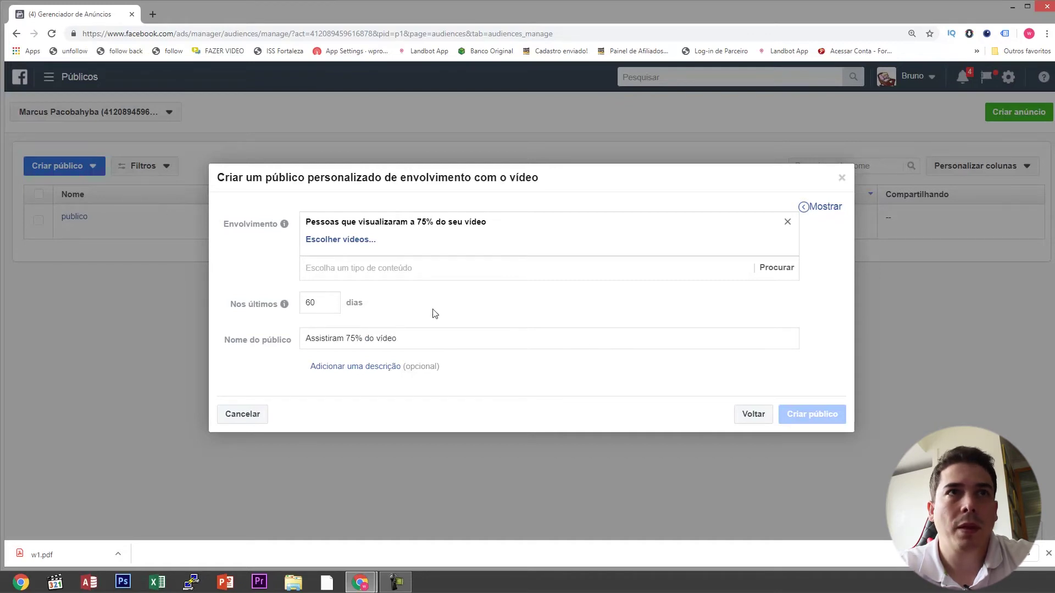
click(414, 268)
click(840, 328)
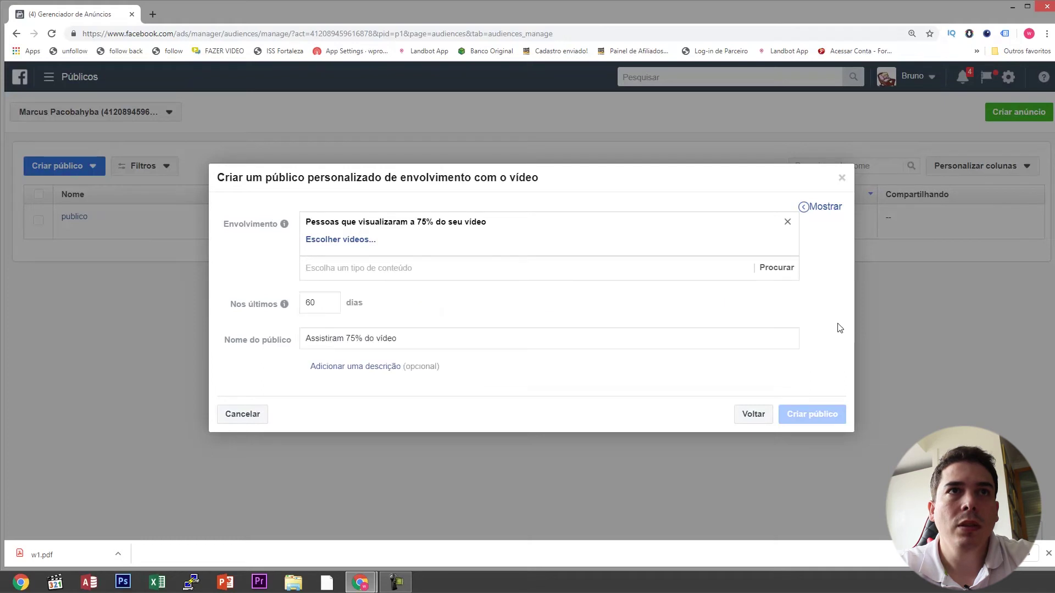
Add the description "Assistiram os meus vídeos" to the audience
click(338, 367)
click(344, 373)
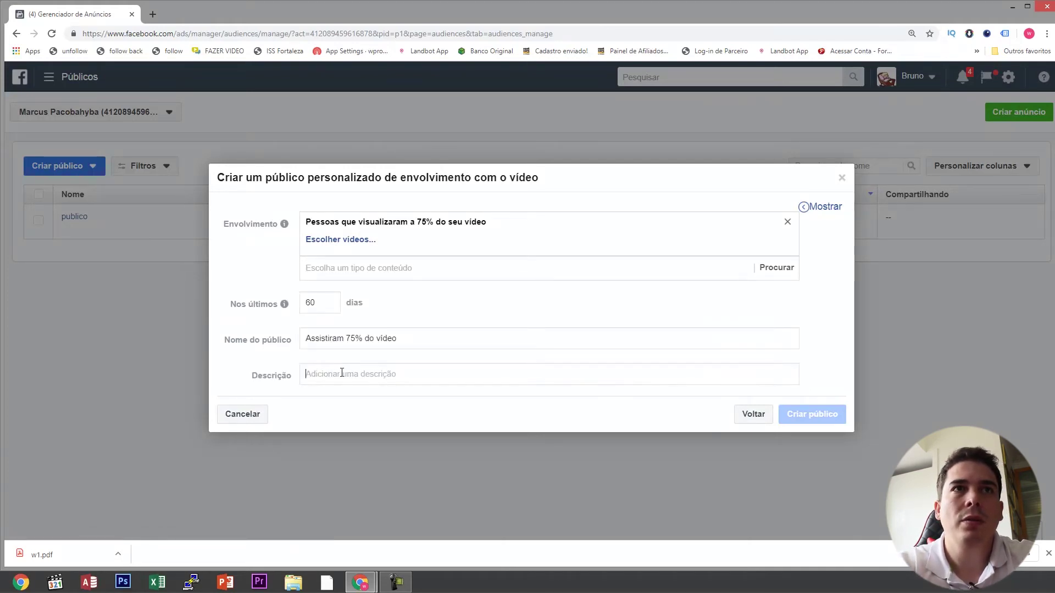
text(Assistiram os m)
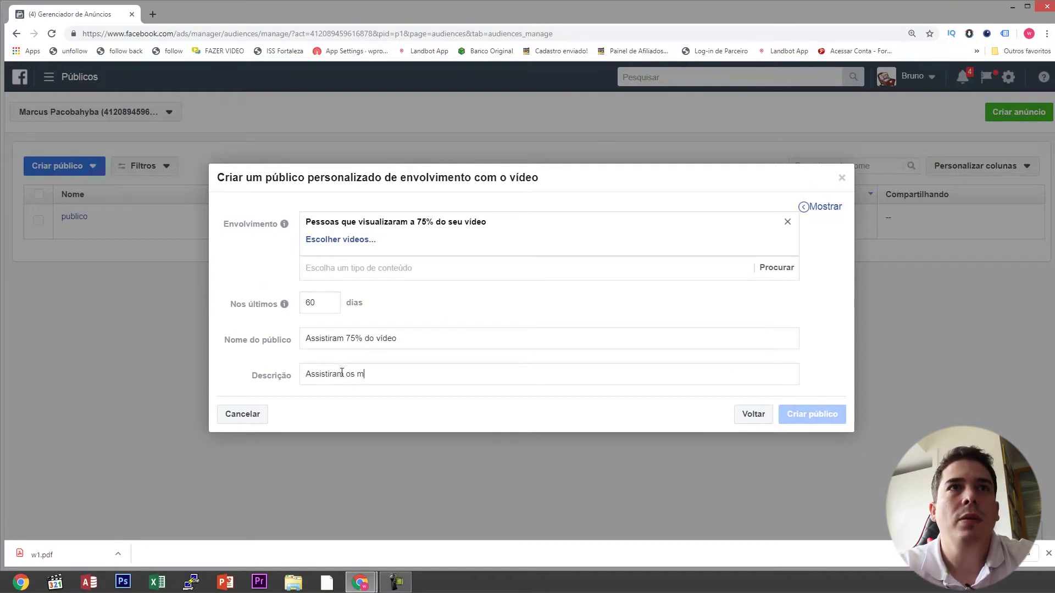
text(eus vídeos)
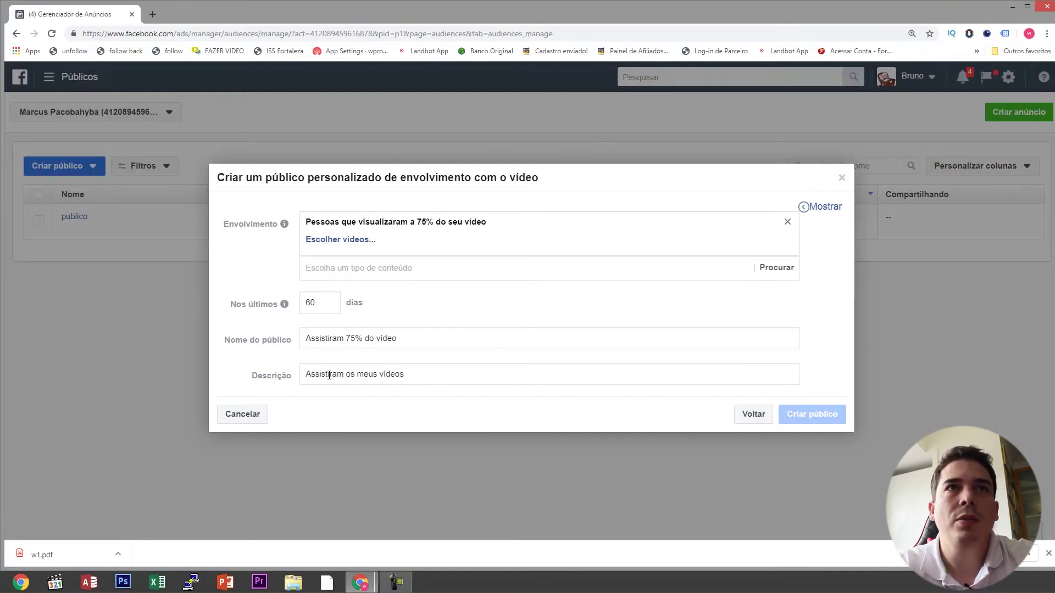
Open the video selection for the 75% engagement and switch its source to the MKT Digital owner's Facebook page
click(339, 242)
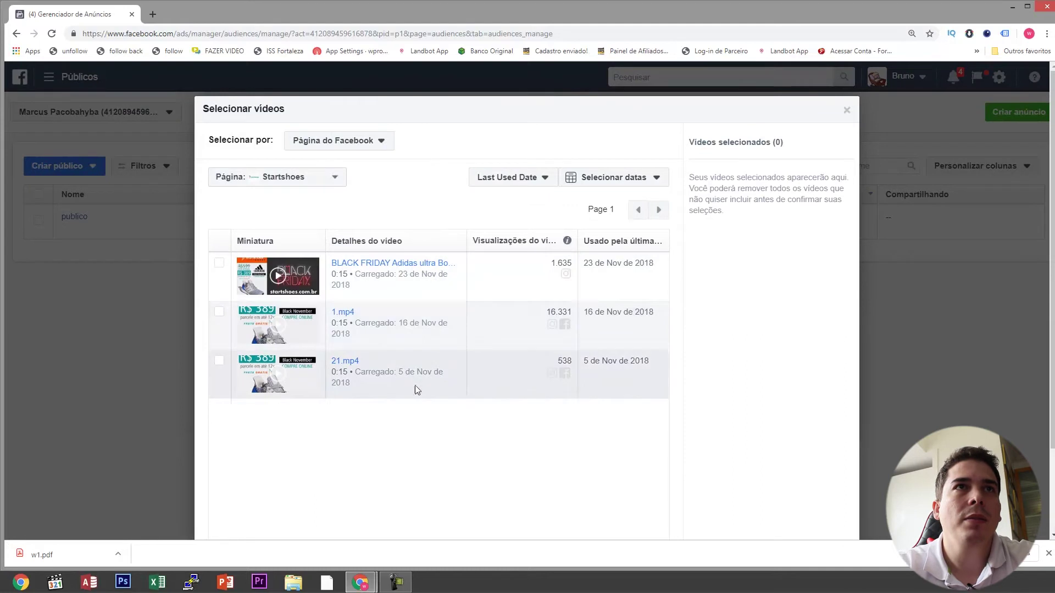
click(276, 177)
scroll(420, 245, down, 1)
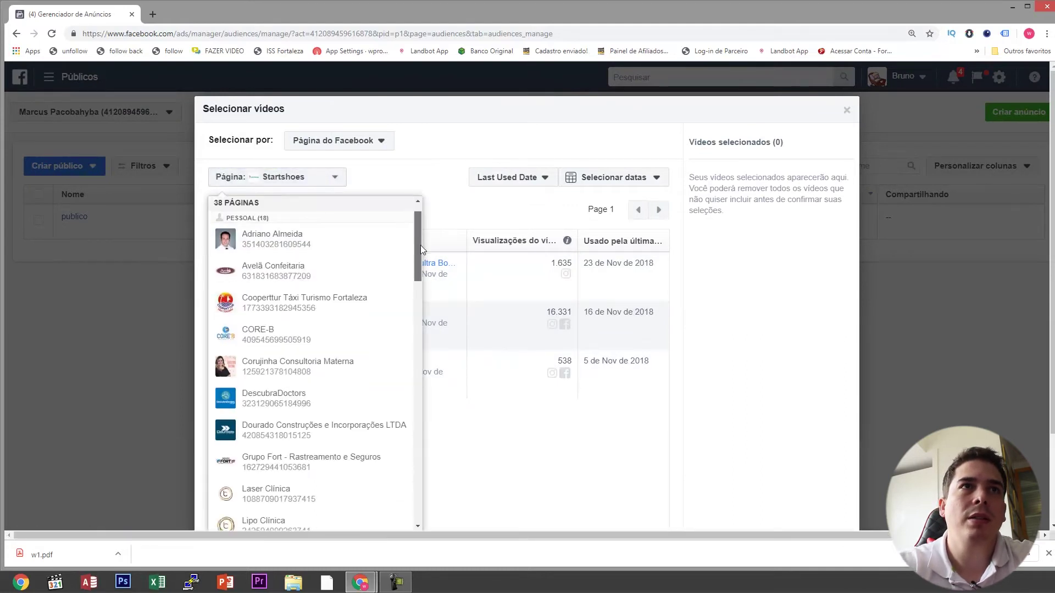
scroll(416, 233, up, 1)
click(327, 212)
text(afo)
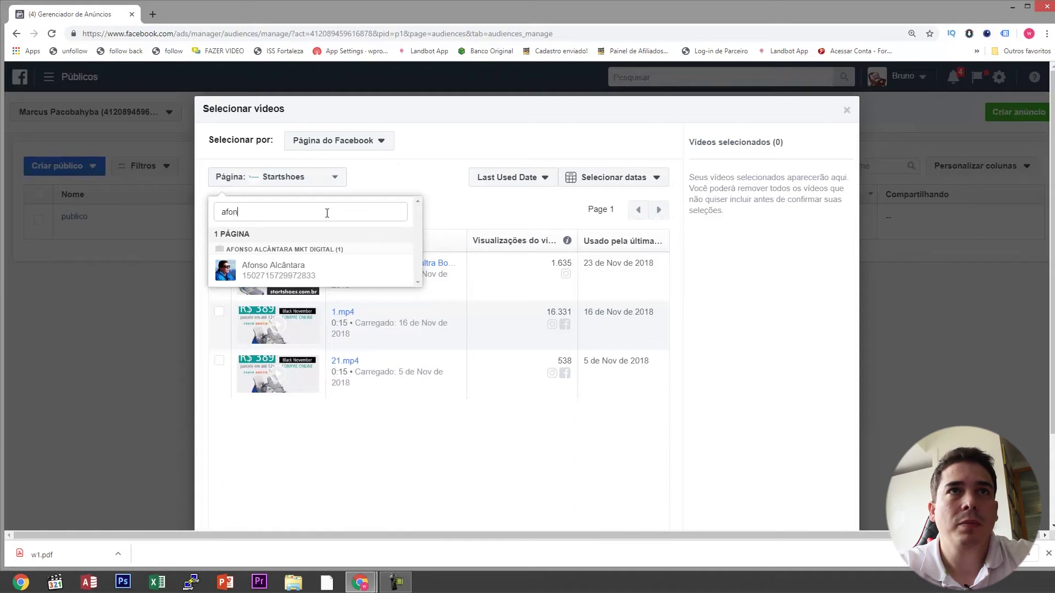
text(n)
click(299, 272)
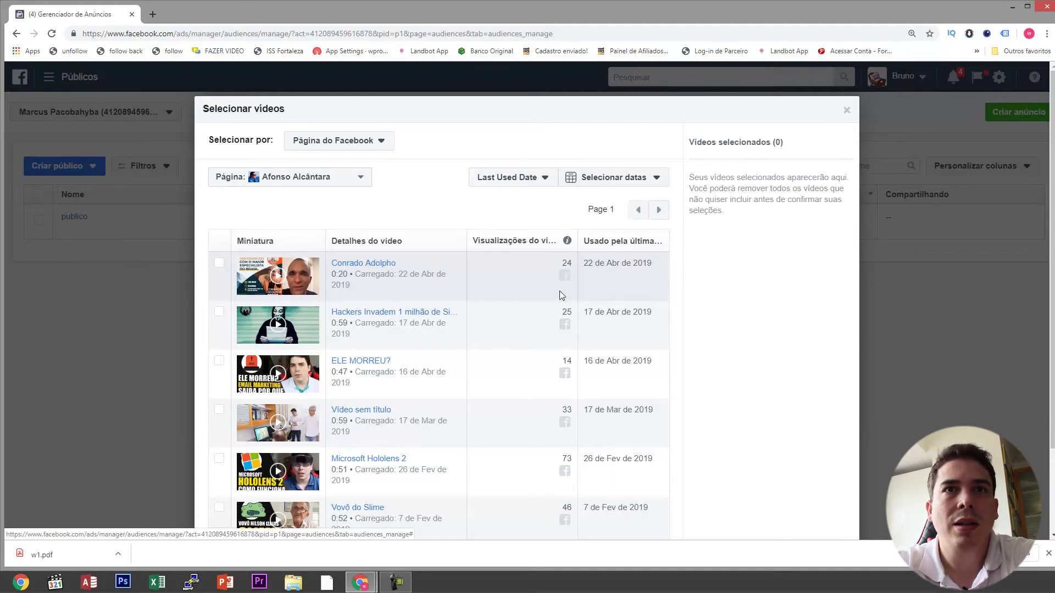
Select the page's 0:20 video uploaded on 22 de Abr de 2019, confirm the selection and create the custom audience
double_click(552, 263)
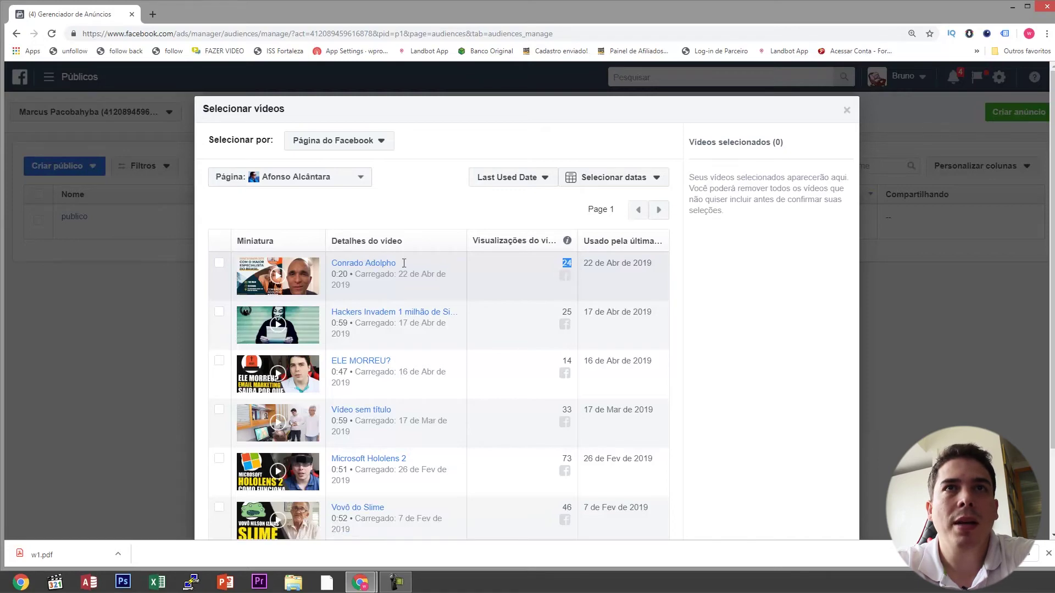
scroll(555, 377, down, 2)
double_click(567, 354)
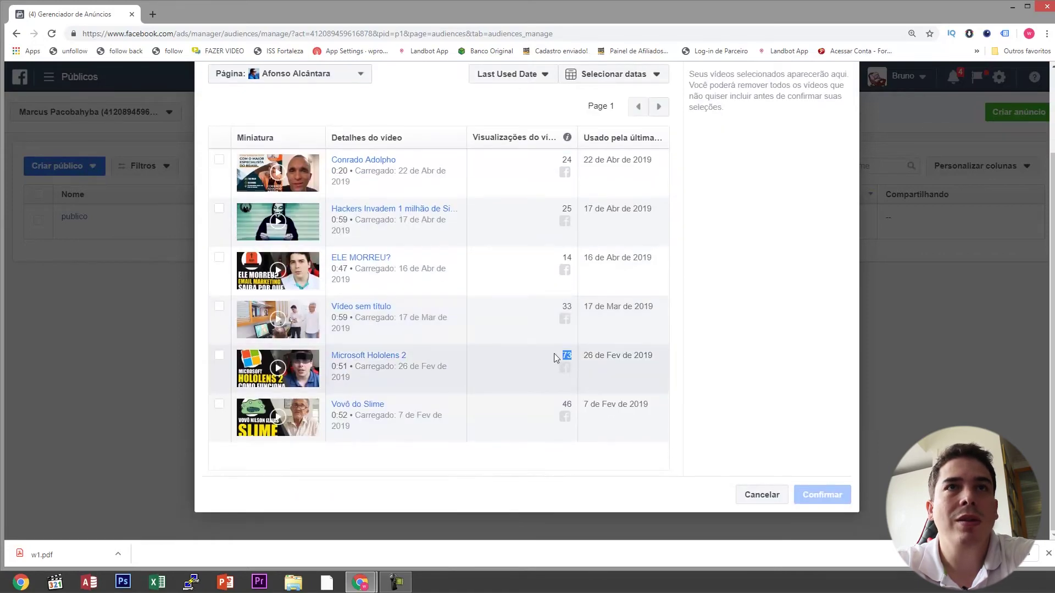
scroll(489, 318, up, 2)
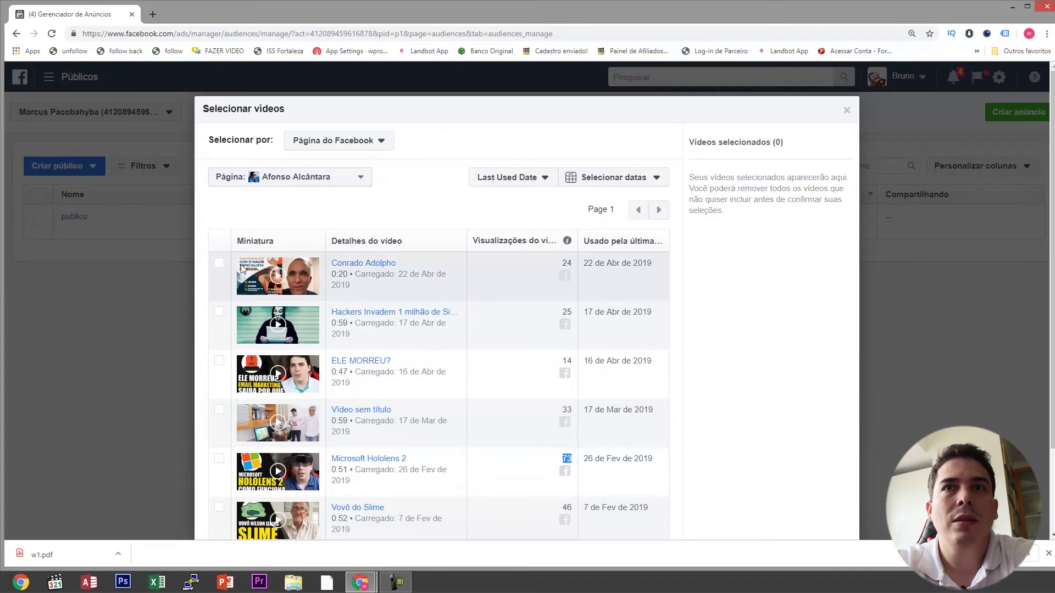
click(218, 263)
scroll(502, 302, down, 2)
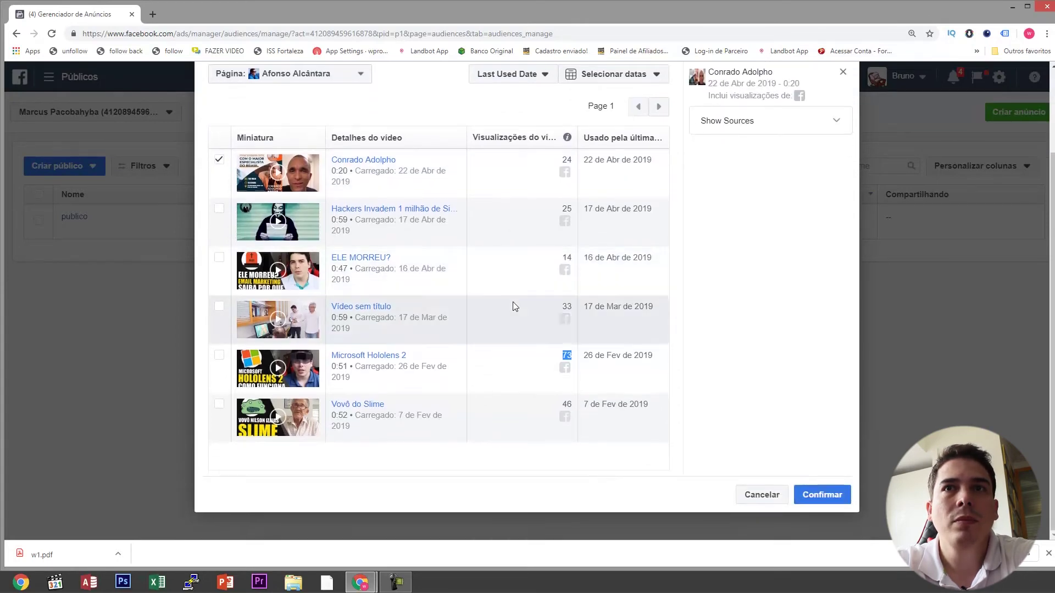
click(819, 497)
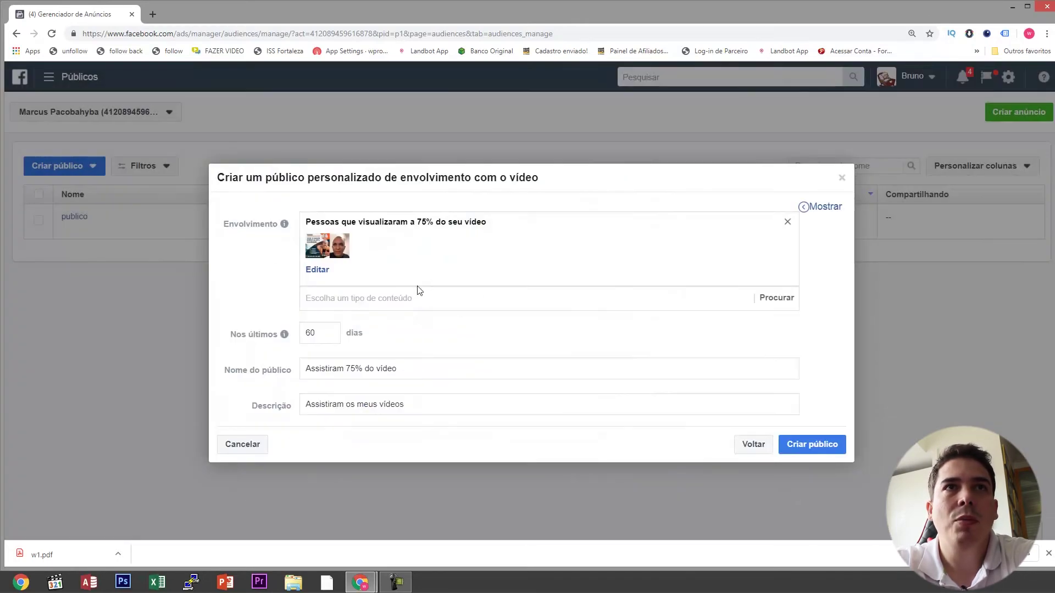
click(811, 445)
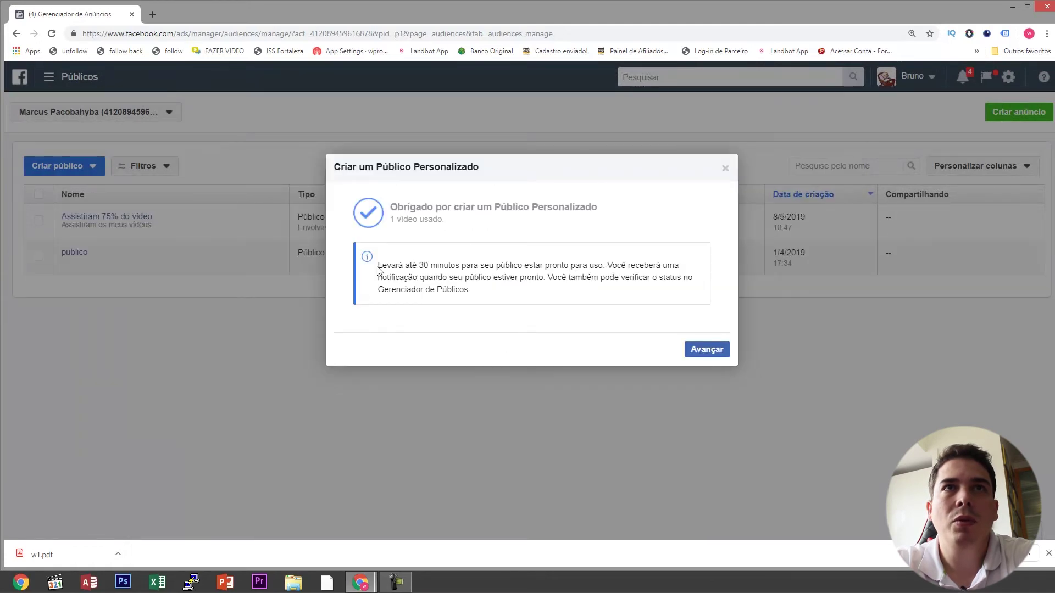
Read the note on audience readiness, continue to the next stages and start creating an ad that uses the new custom audience
drag(391, 267, 668, 276)
click(527, 280)
drag(494, 278, 608, 294)
click(559, 300)
click(699, 346)
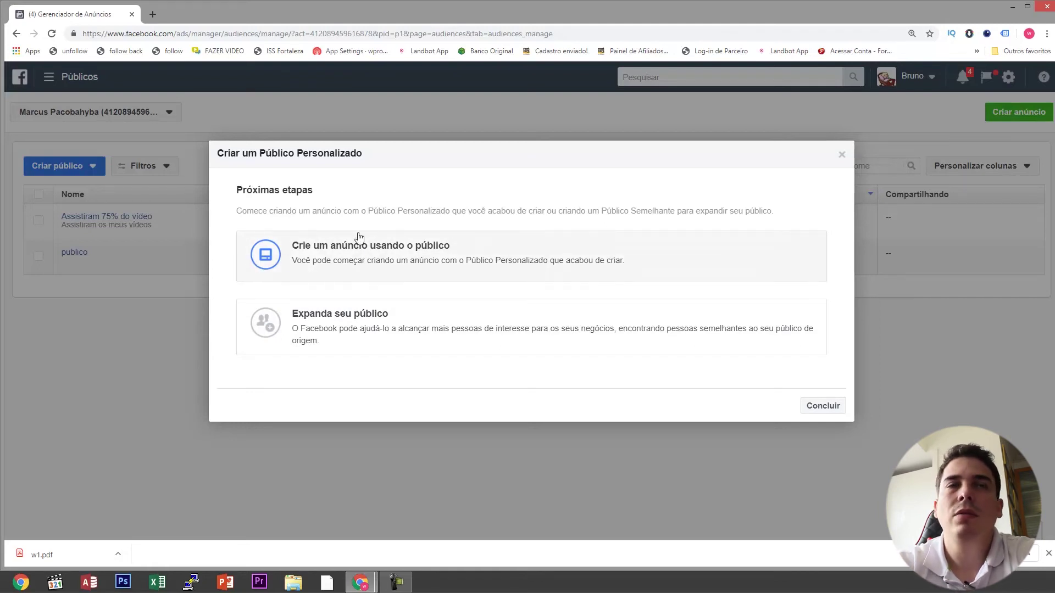
click(464, 262)
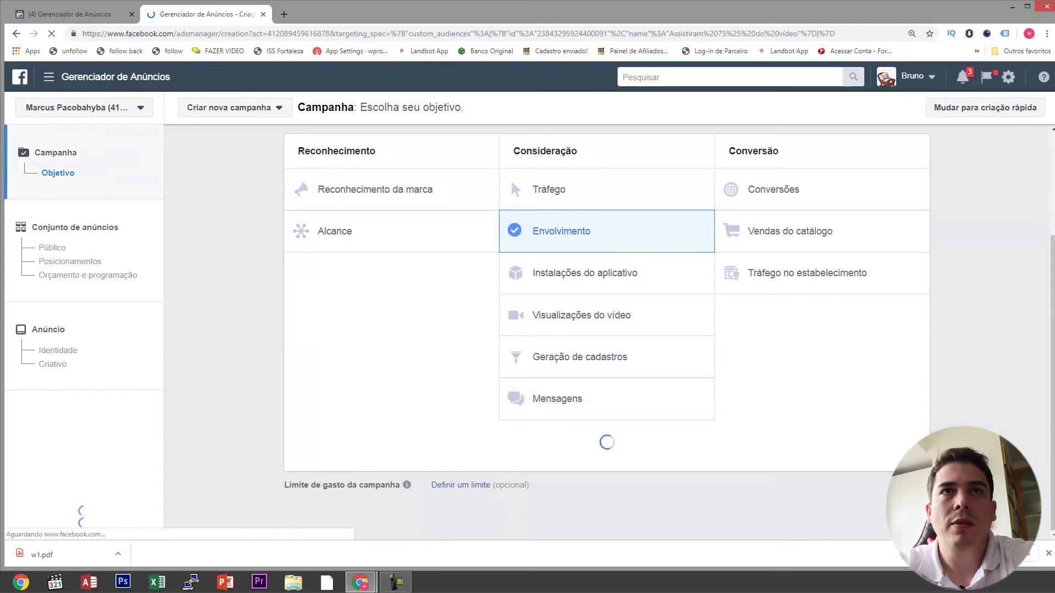
Proceed with the Envolvimento campaign objective to reach the ad set settings
scroll(675, 401, down, 1)
scroll(659, 395, down, 5)
click(607, 427)
Name the ad set "01" and check the custom audience included in its audience settings
click(511, 161)
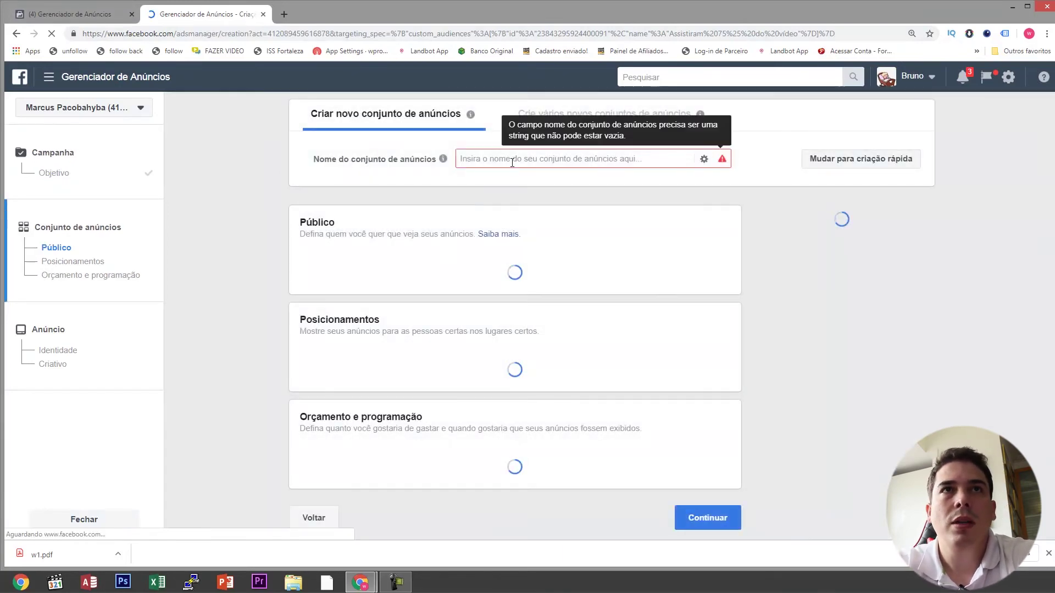
text(01)
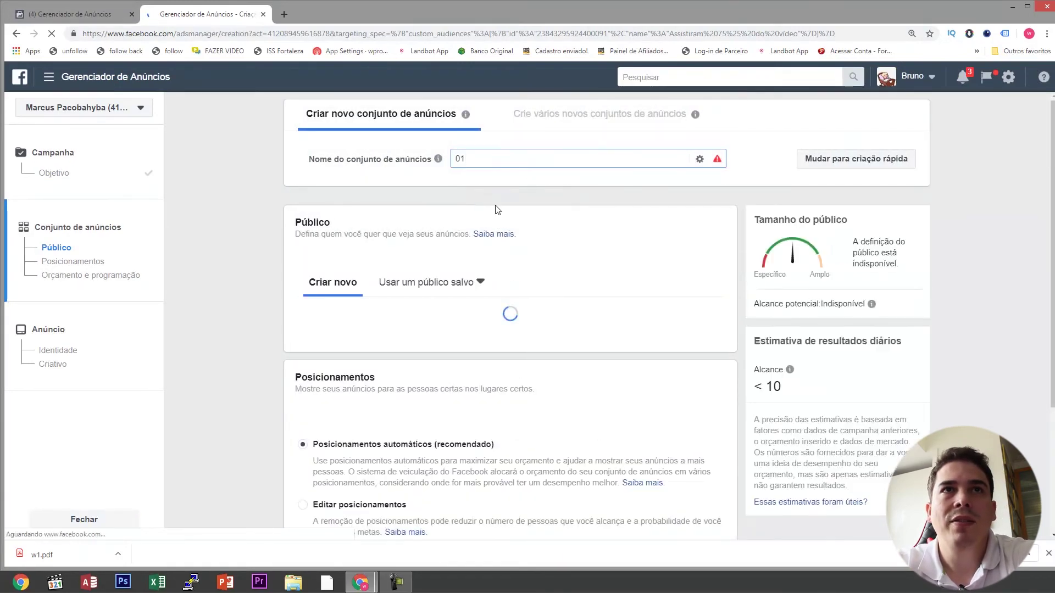
scroll(609, 262, down, 2)
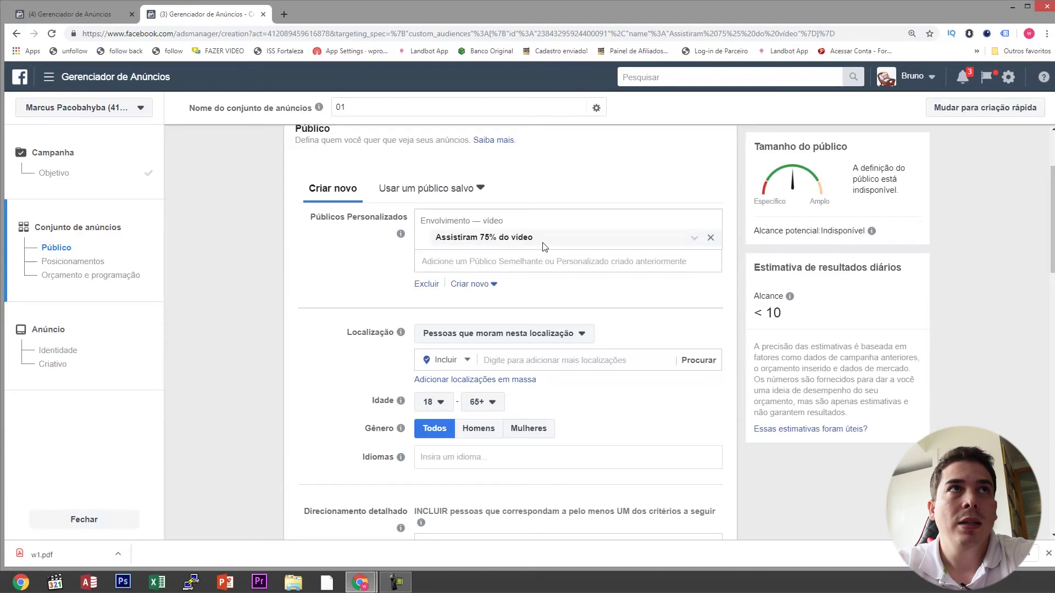
Return to the audience list and start a lookalike audience, using the page listed just above Animal's Consultório Veterinário & Pet Shop as its source
click(79, 18)
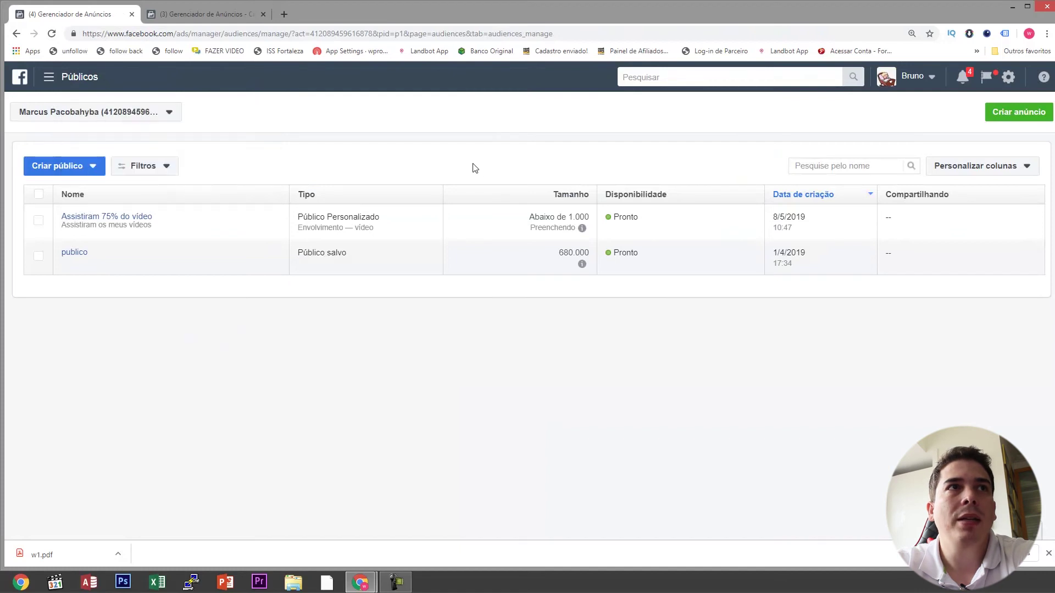
click(83, 170)
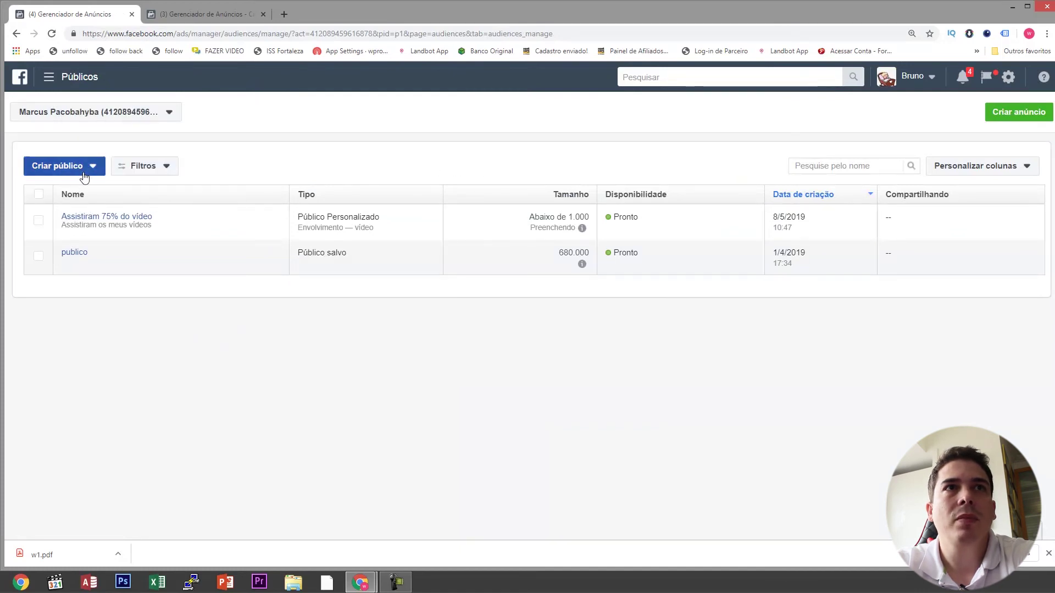
click(82, 220)
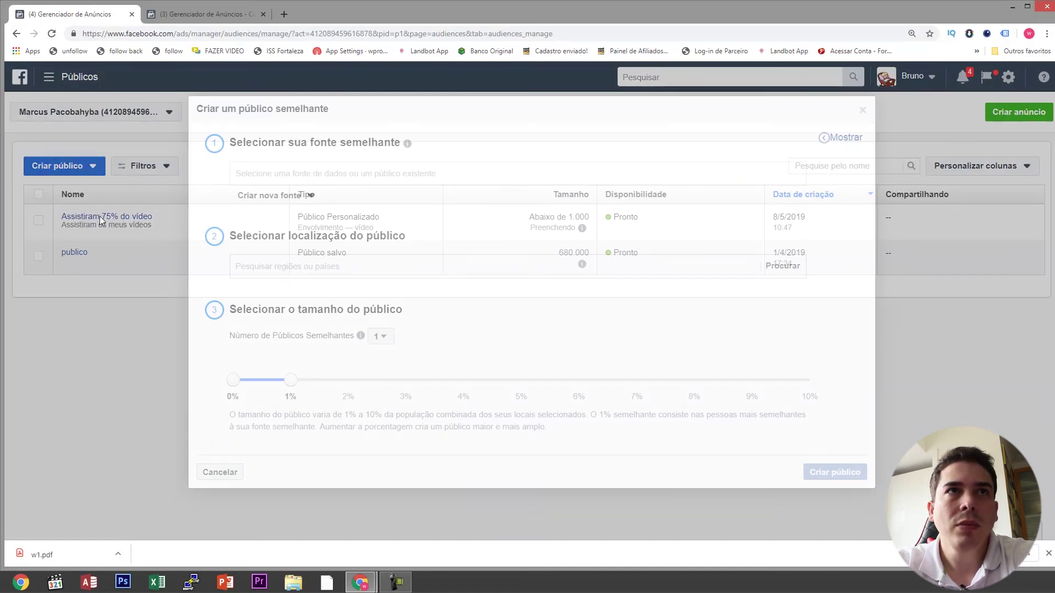
click(327, 175)
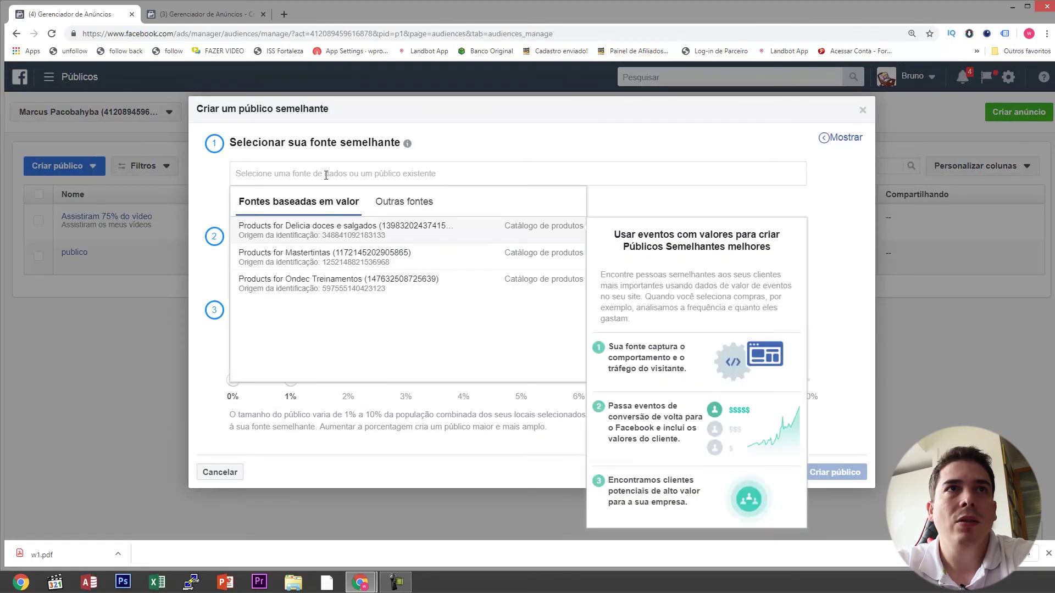
click(407, 203)
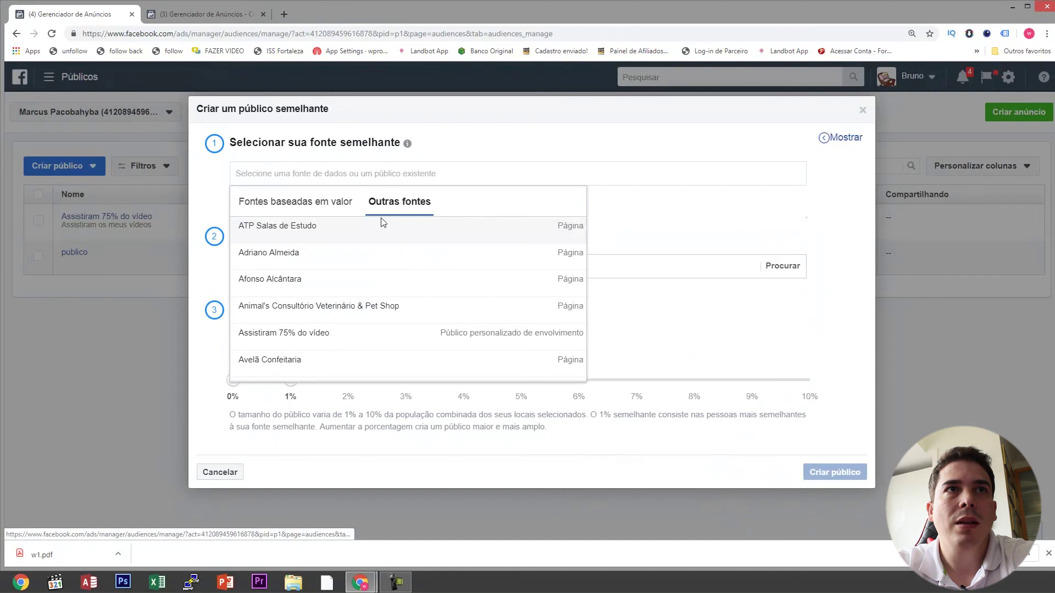
click(336, 286)
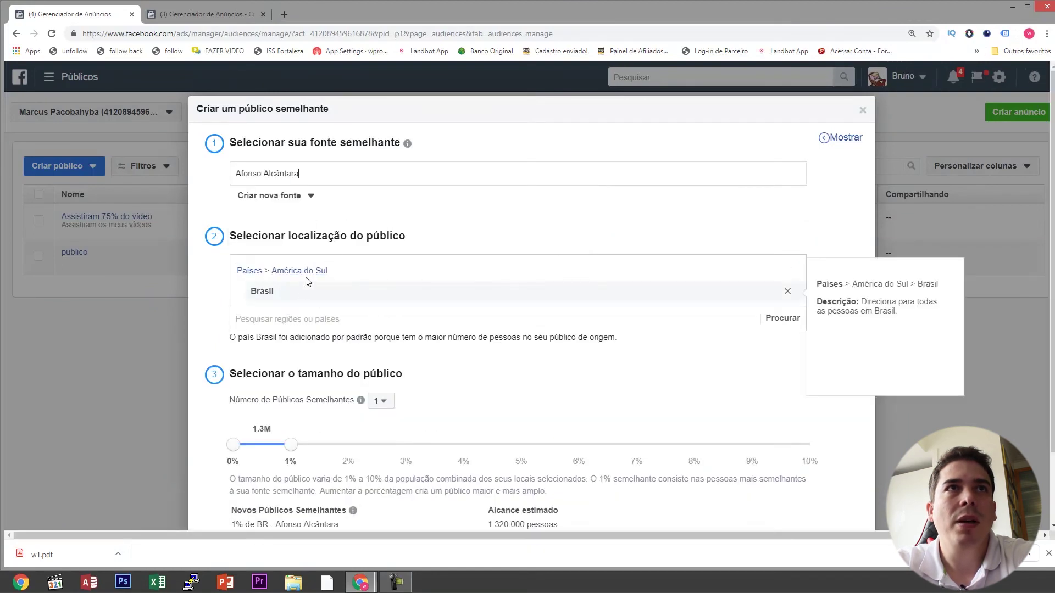
Check which options are offered for creating a new source for the lookalike audience
scroll(344, 253, down, 1)
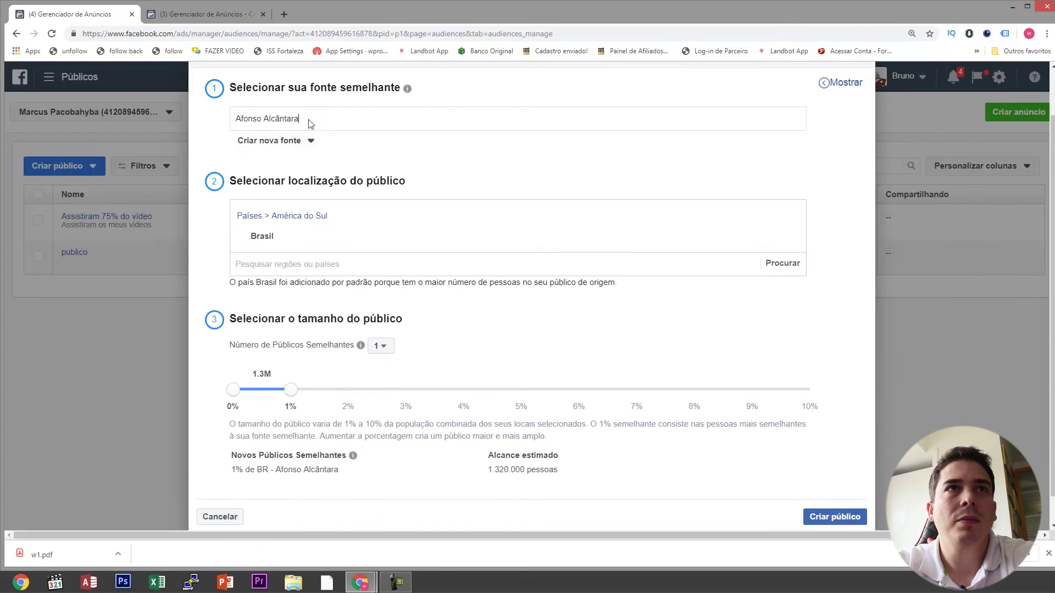
click(309, 142)
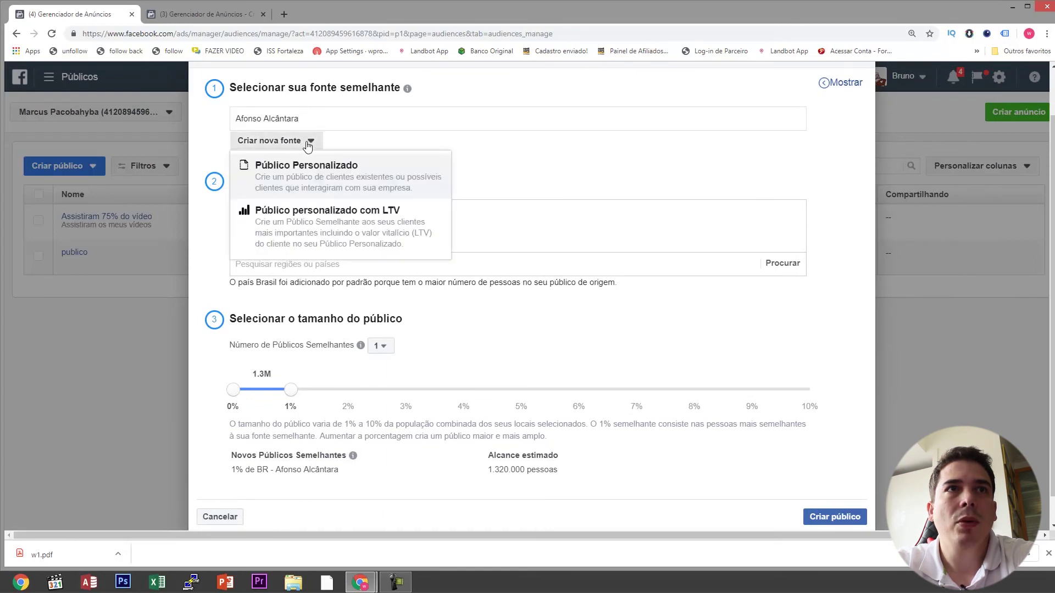
click(514, 185)
scroll(315, 286, down, 1)
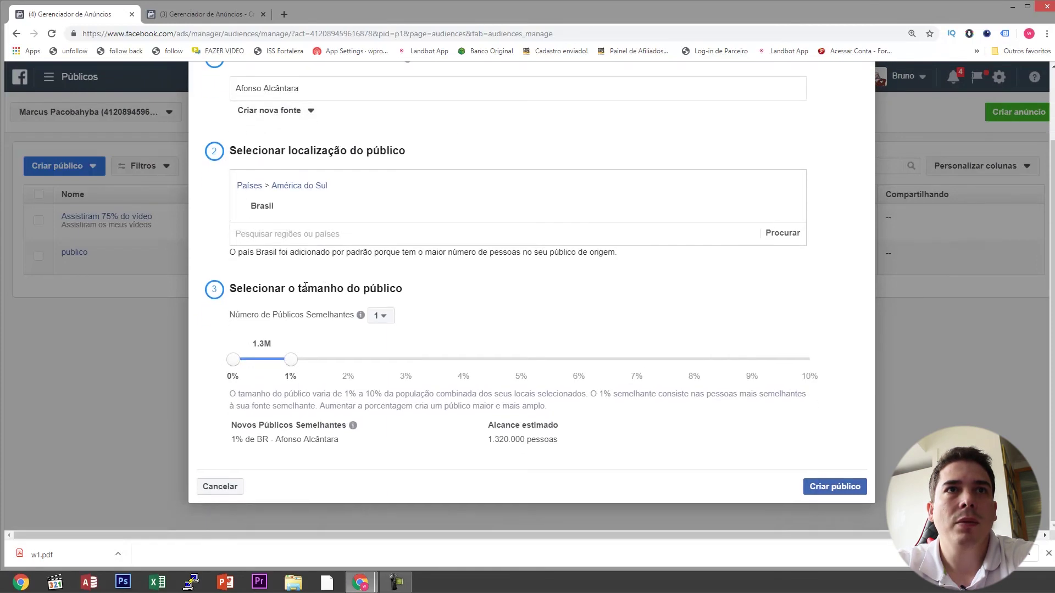
Try larger lookalike audience sizes such as 3% and 4%, comparing the estimated reach, and set the size back to 1%
drag(294, 363, 409, 363)
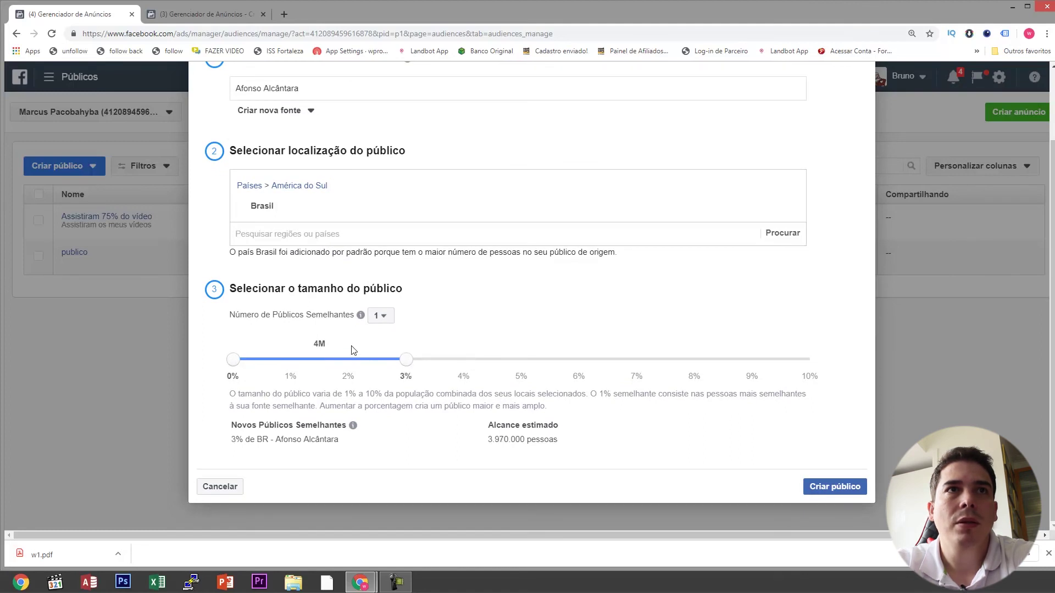
drag(403, 360, 290, 365)
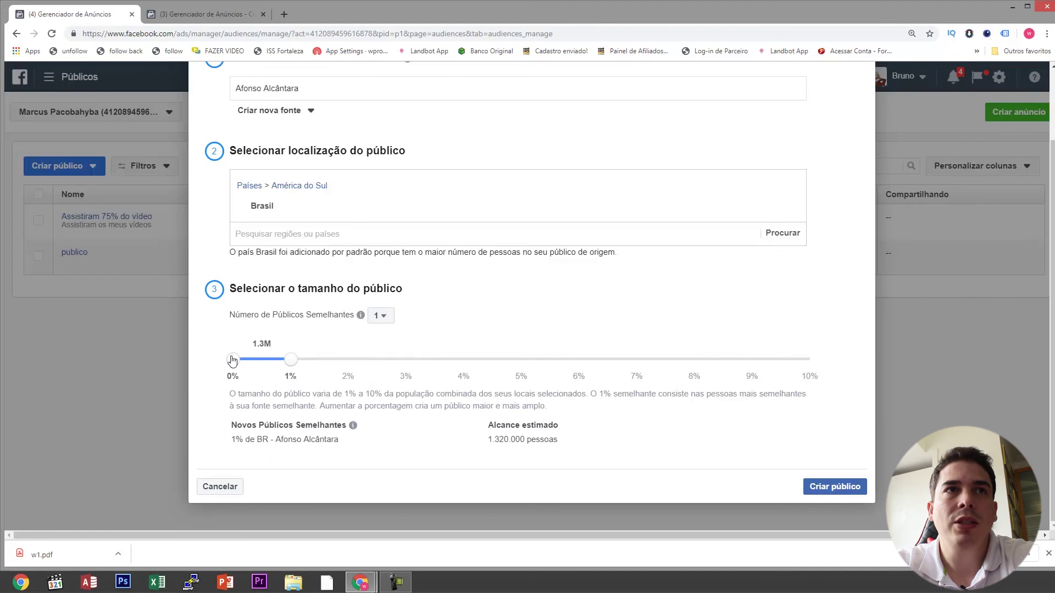
mouse_move(291, 360)
mouse_down()
mouse_move(348, 364)
mouse_move(276, 367)
mouse_move(262, 350)
mouse_move(283, 350)
mouse_up()
click(284, 349)
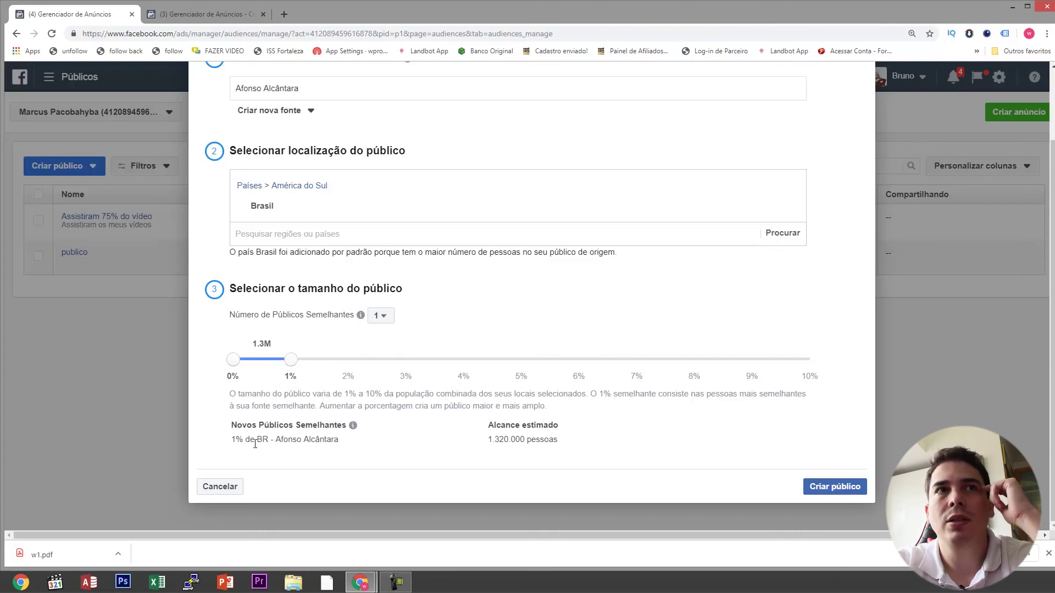
drag(229, 422, 353, 444)
click(368, 450)
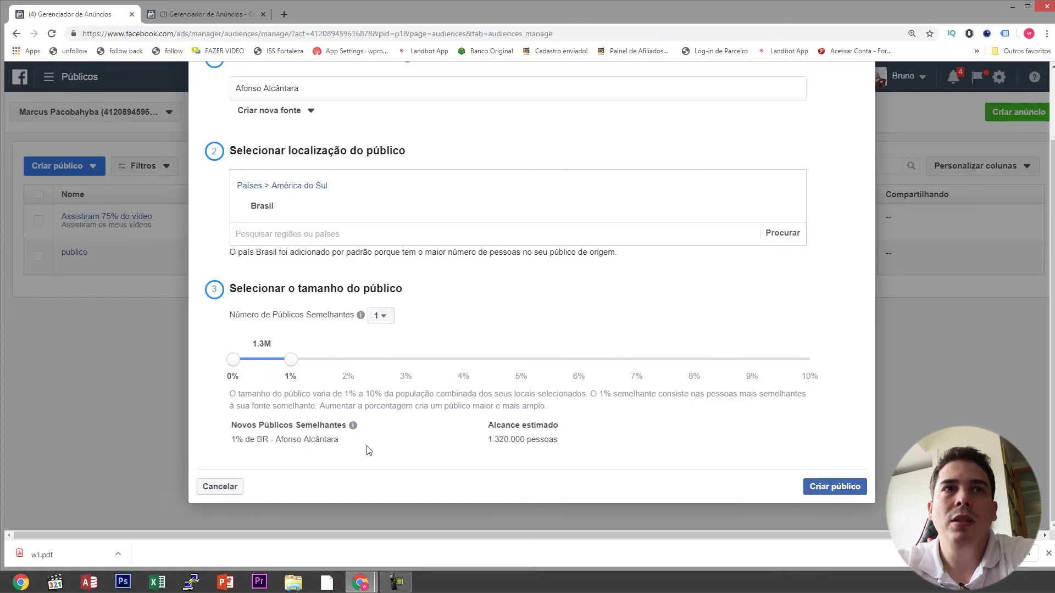
drag(290, 363, 408, 374)
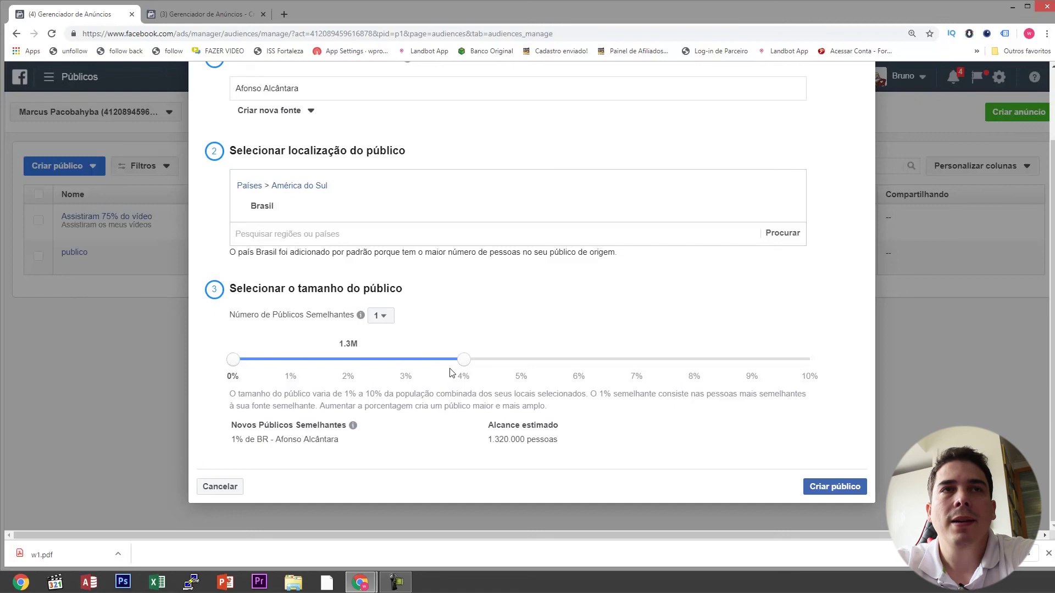
drag(526, 377, 291, 365)
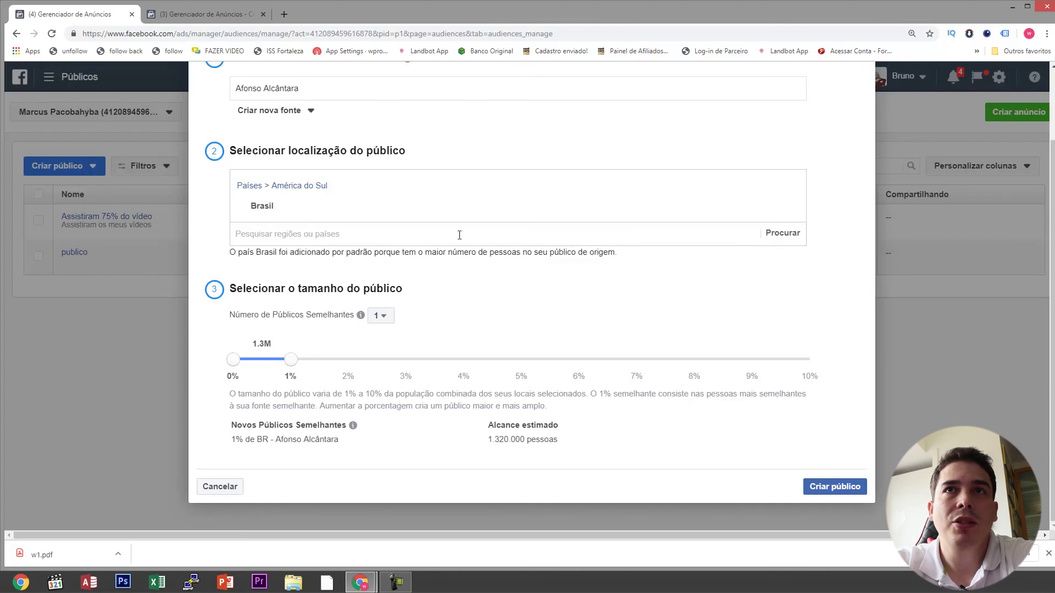
Create the 1% lookalike audience for Brasil and check its details in the audience list
mouse_move(294, 206)
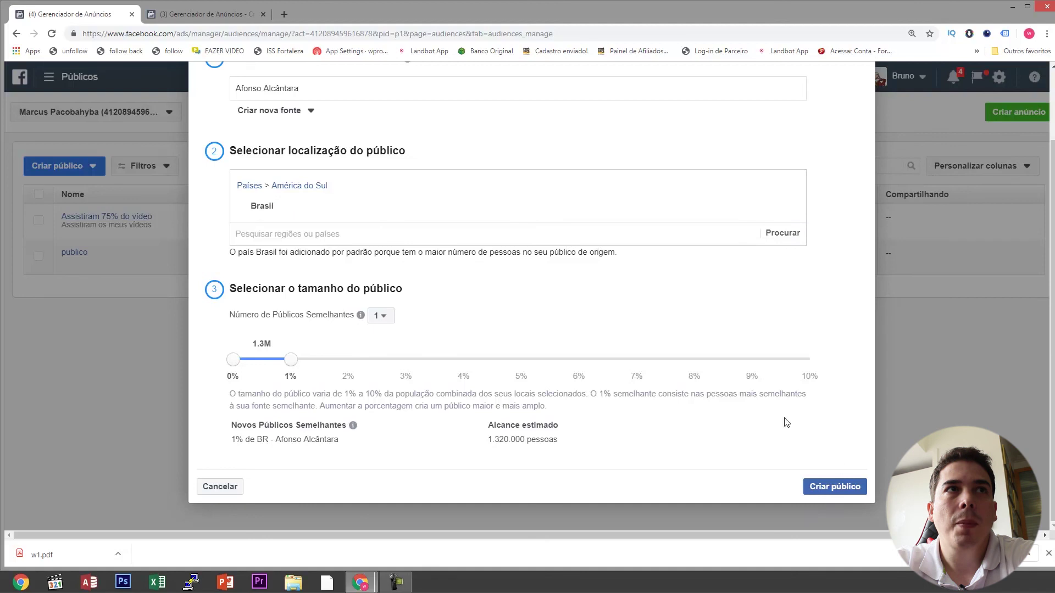
click(839, 488)
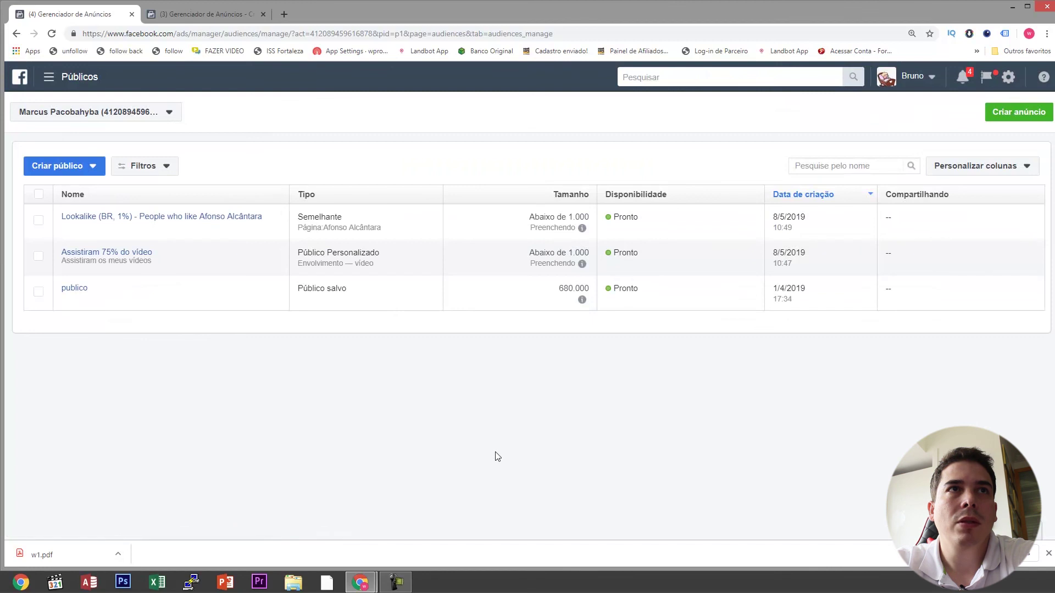
mouse_move(181, 222)
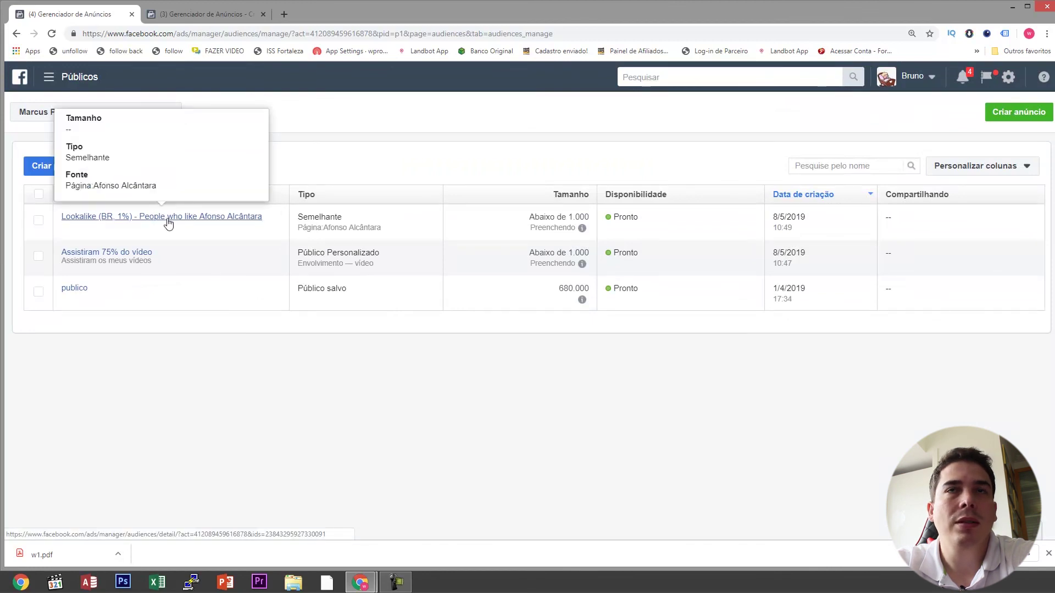